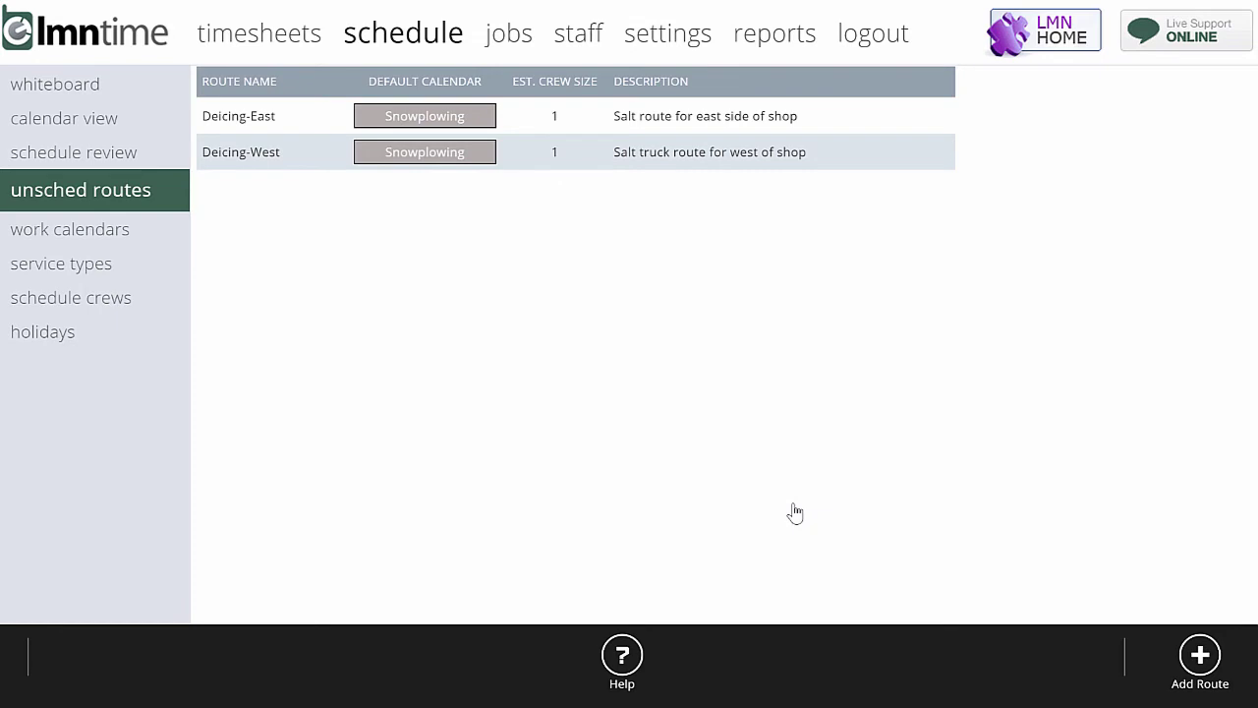
# Set the Snowplowing work calendar's default crew size to 1 and save the calendar.
pyautogui.hotkey('alt', 'Left')
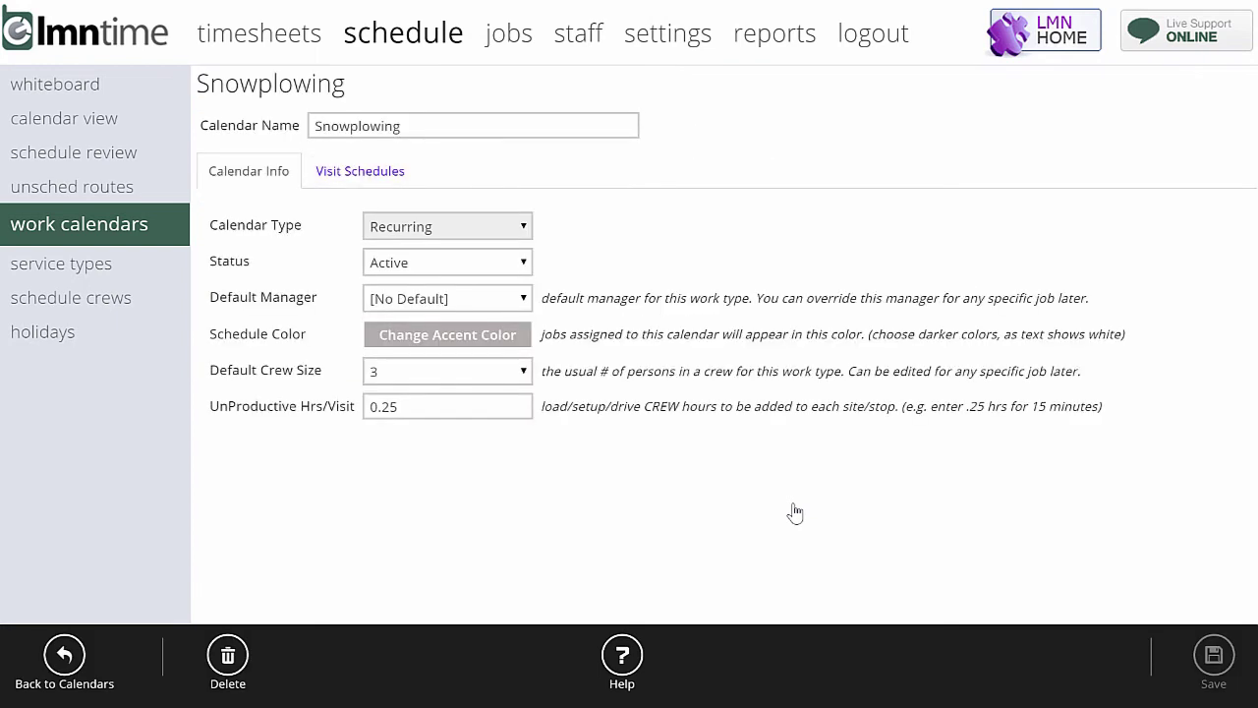
pyautogui.click(447, 371)
pyautogui.press('3')
pyautogui.press('1')
pyautogui.press('Return')
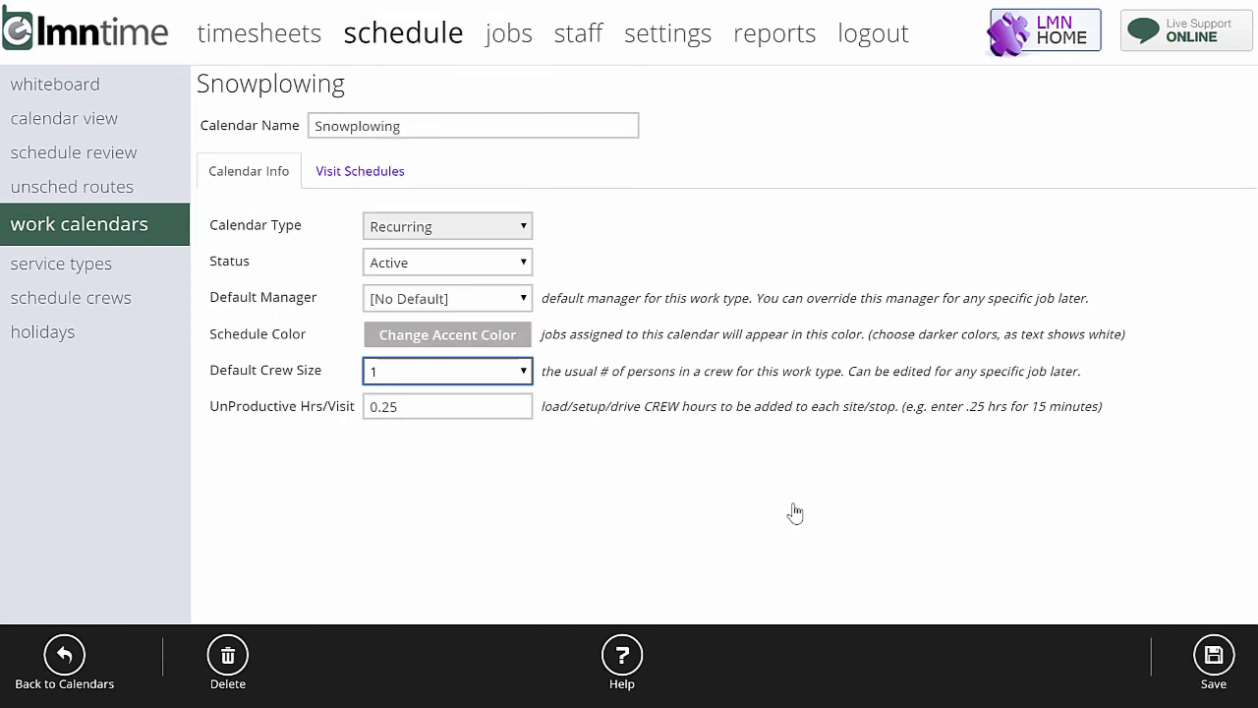
pyautogui.click(1213, 661)
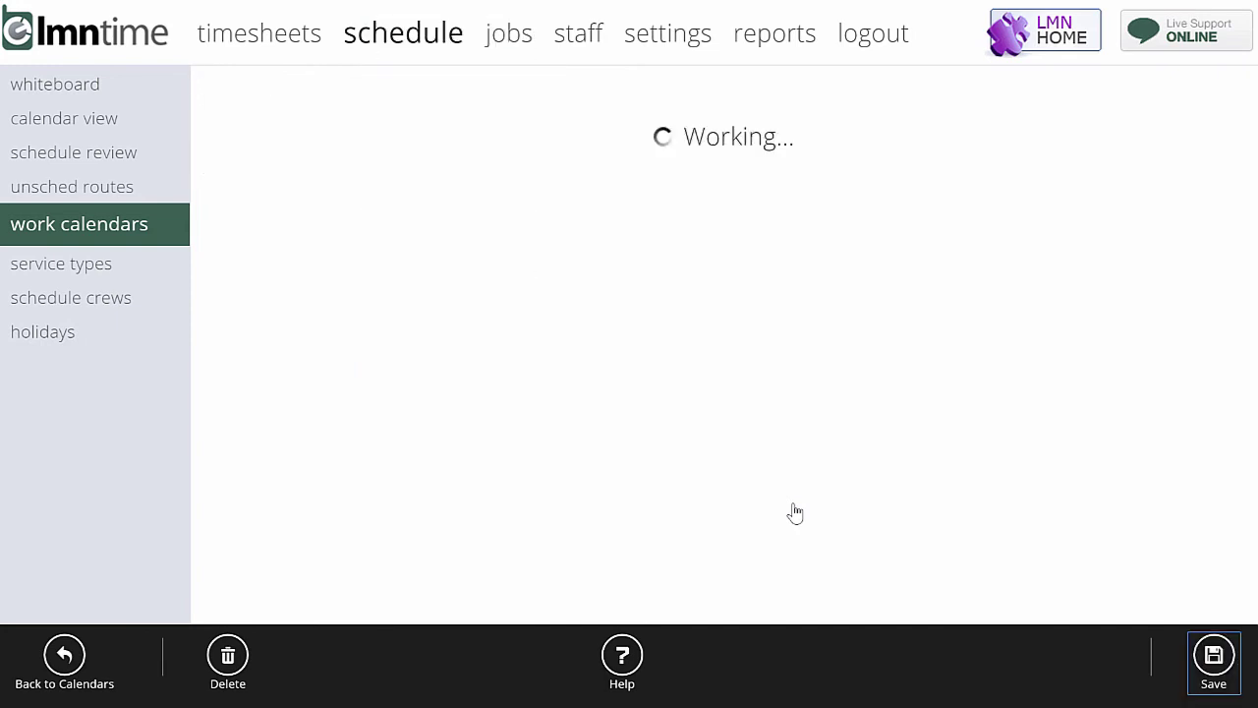
# Delete the Plowing visit schedule from the Snowplowing calendar.
pyautogui.click(360, 171)
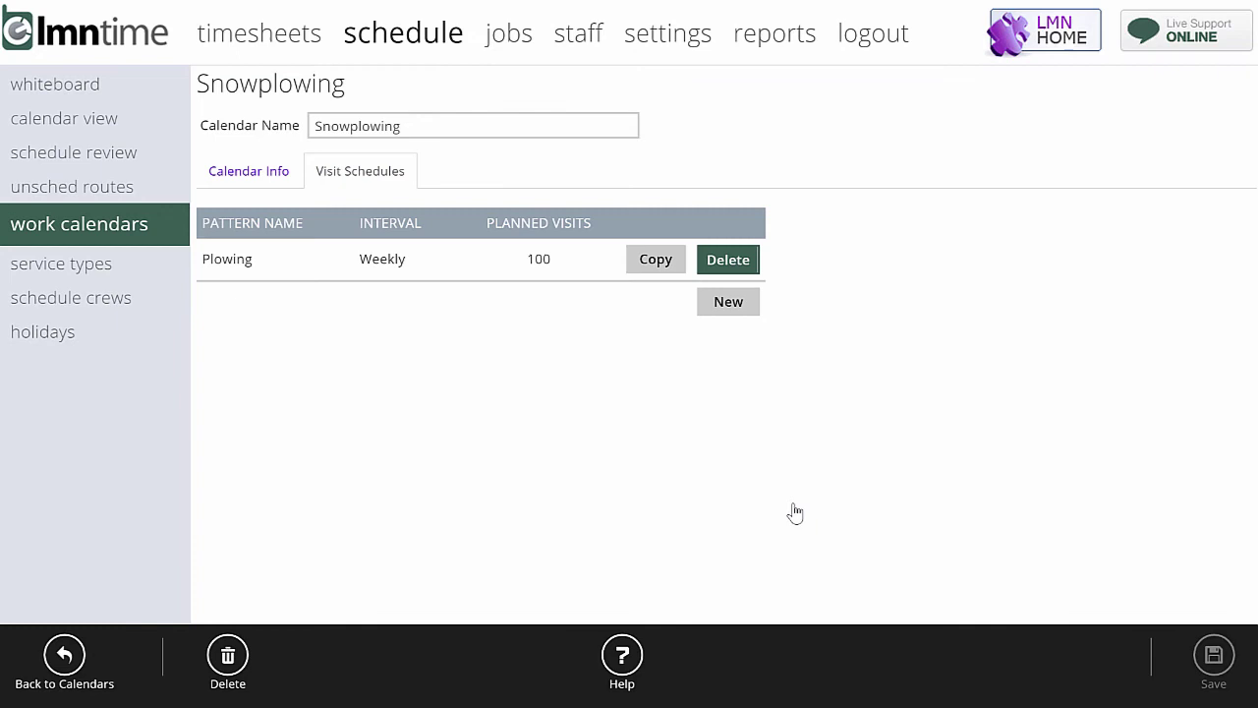
pyautogui.click(727, 259)
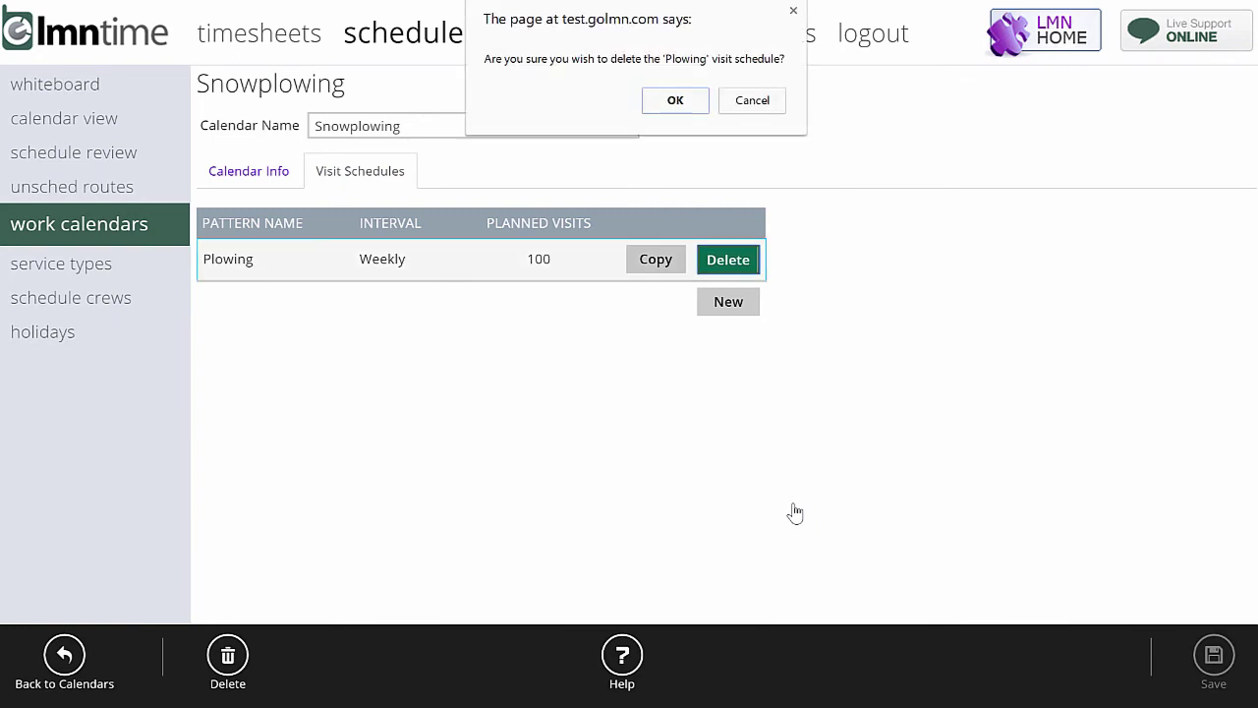
pyautogui.press('Return')
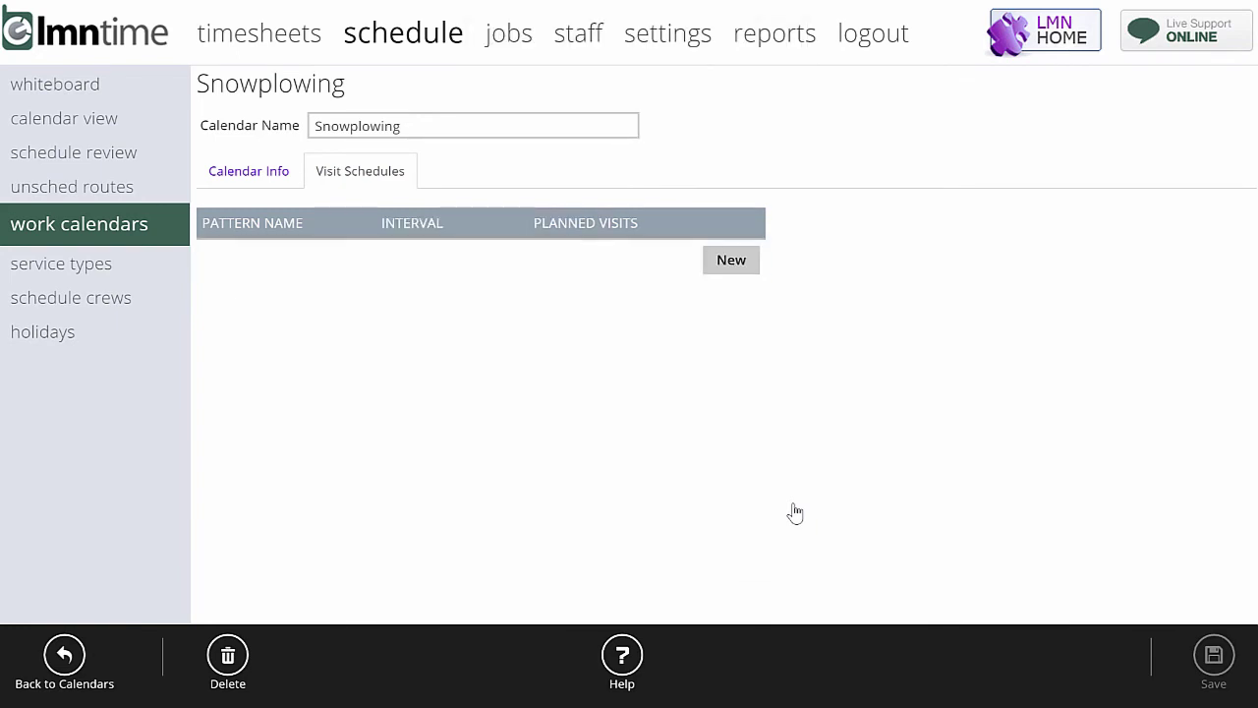
# Return to the Snowplowing calendar's general information and open the list of unscheduled routes.
pyautogui.press('Tab')
pyautogui.press('Tab')
pyautogui.press('Tab')
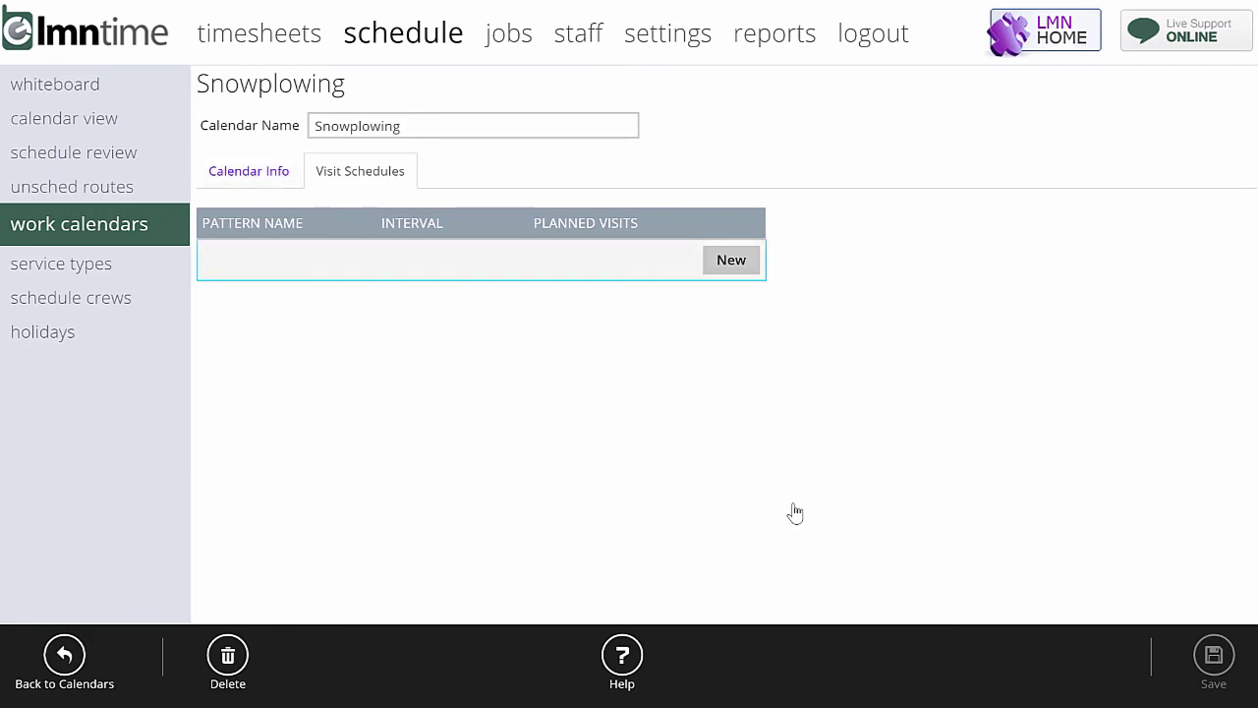
pyautogui.press('Tab')
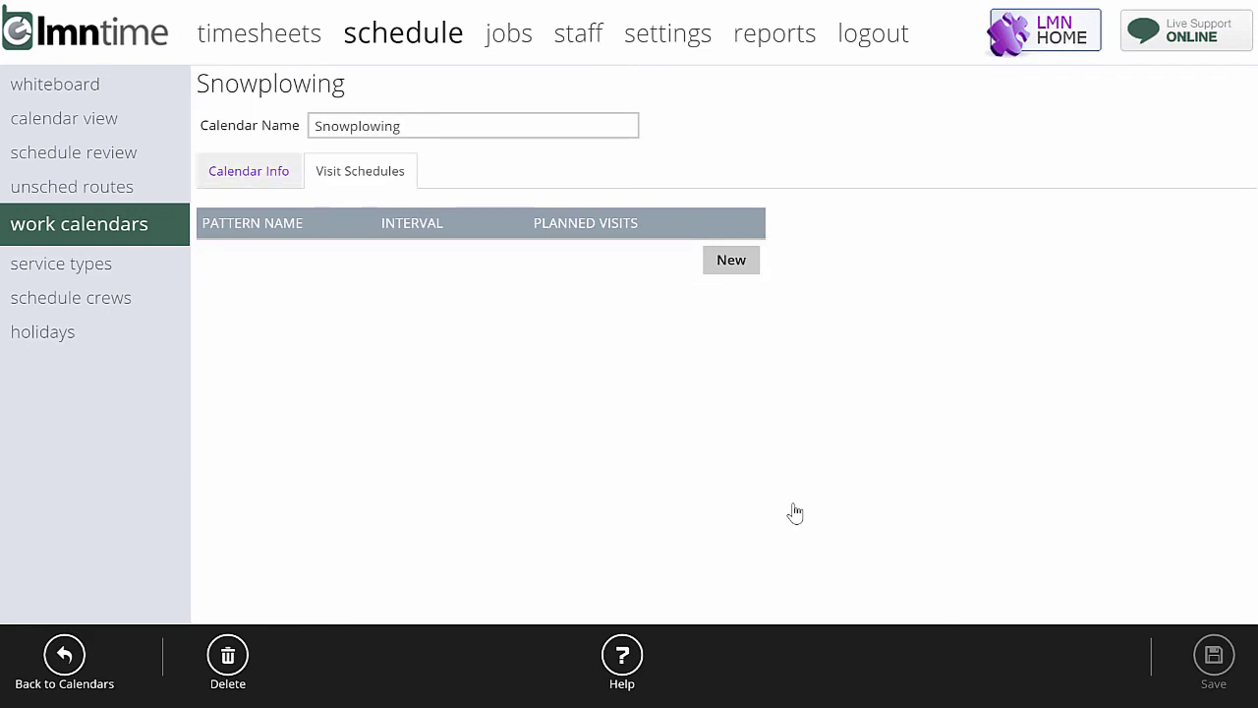
pyautogui.press('Return')
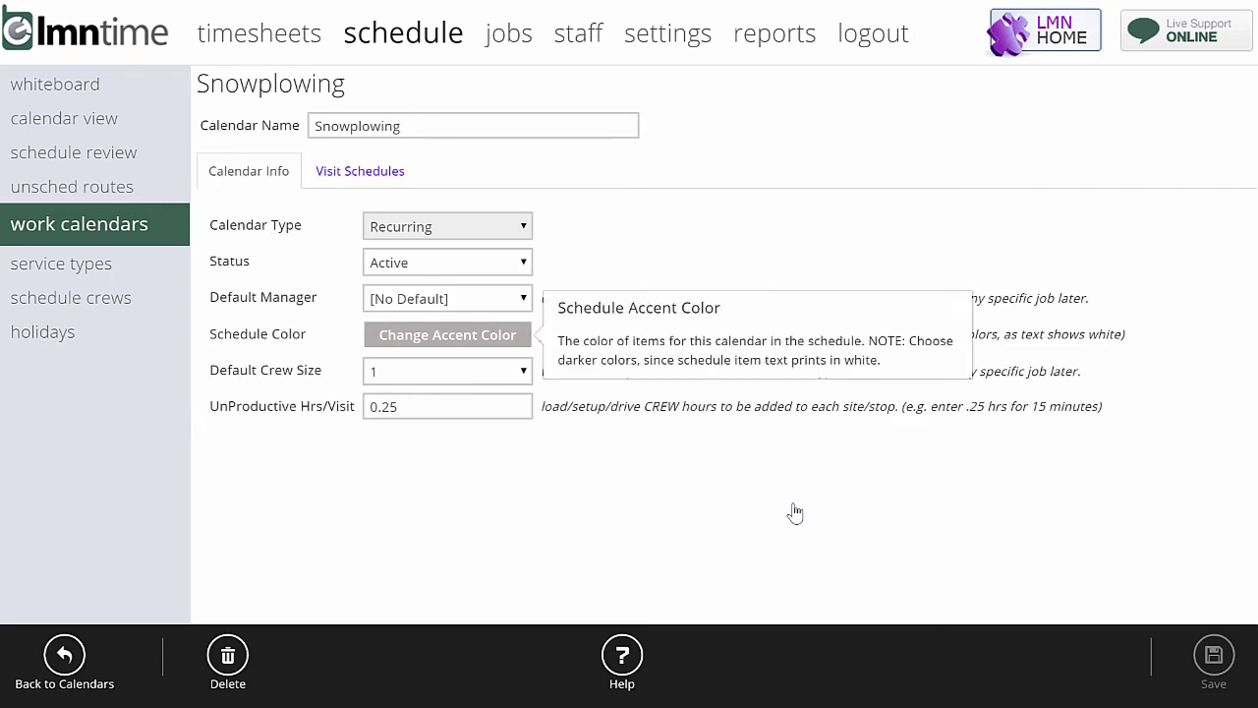
pyautogui.press('Return')
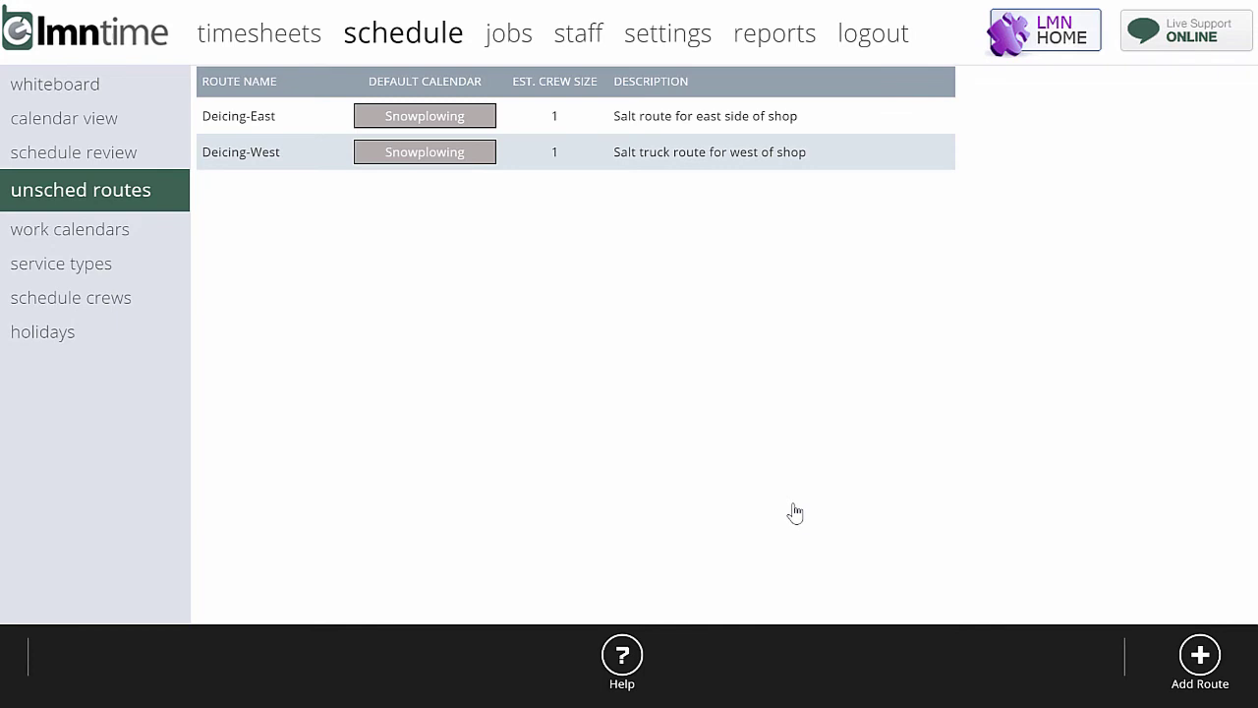
# Start a new unscheduled route and name it Snowplow-East.
pyautogui.hotkey('shift', 'Tab')
pyautogui.hotkey('shift', 'Tab')
pyautogui.hotkey('shift', 'Tab')
pyautogui.press('Return')
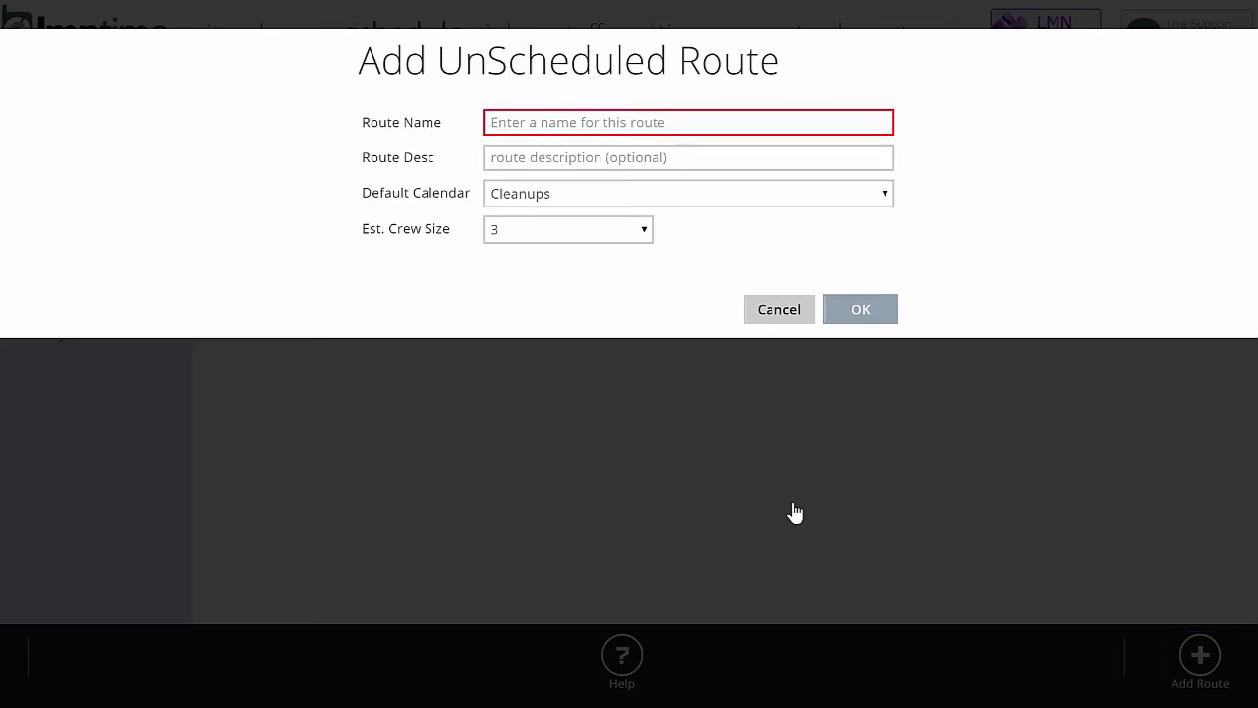
pyautogui.write('Snowplow-E')
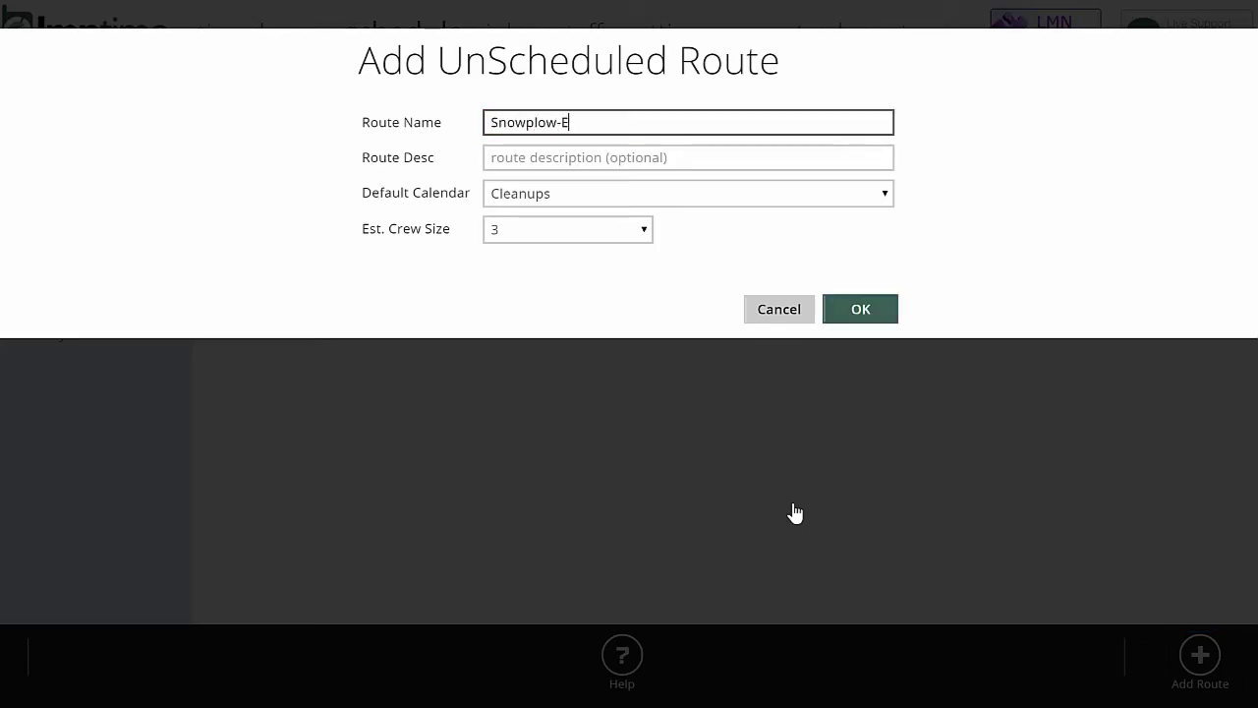
pyautogui.write('aset')
pyautogui.press('Tab')
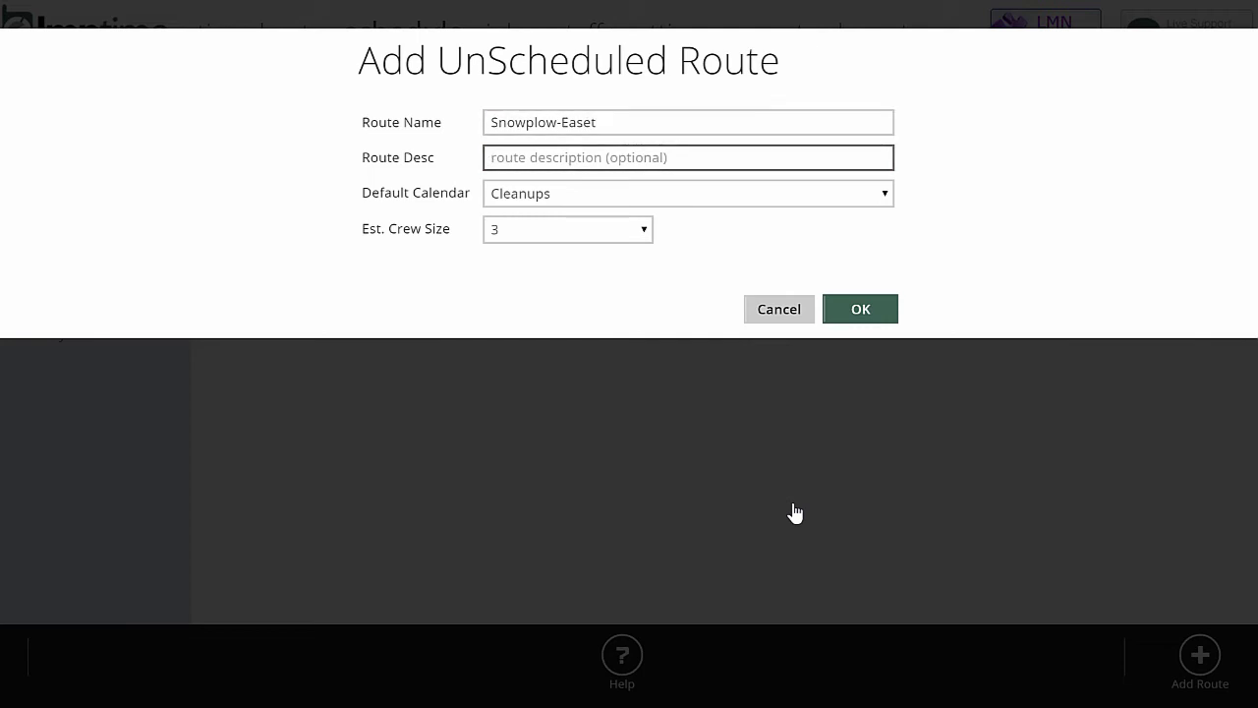
pyautogui.hotkey('shift', 'Tab')
pyautogui.press('BackSpace')
pyautogui.press('BackSpace')
pyautogui.write('t')
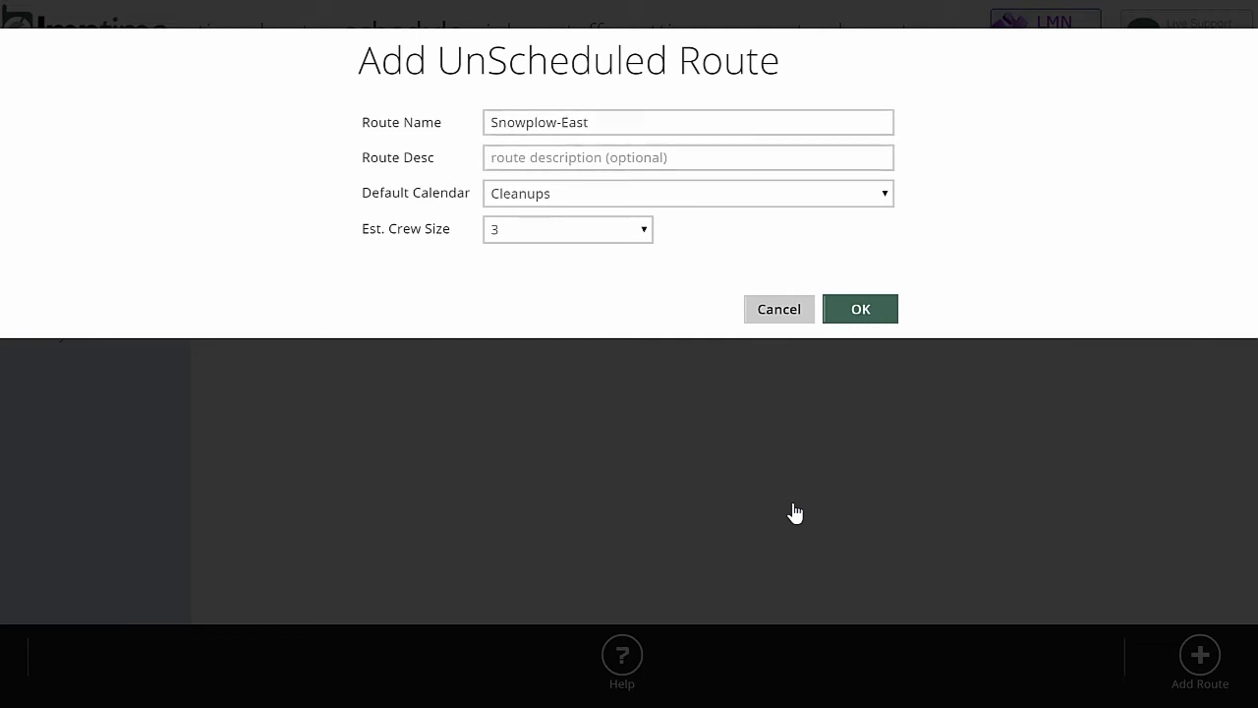
# Enter "sites east of the shop" as the new route's description.
pyautogui.press('Tab')
pyautogui.write('sites east ')
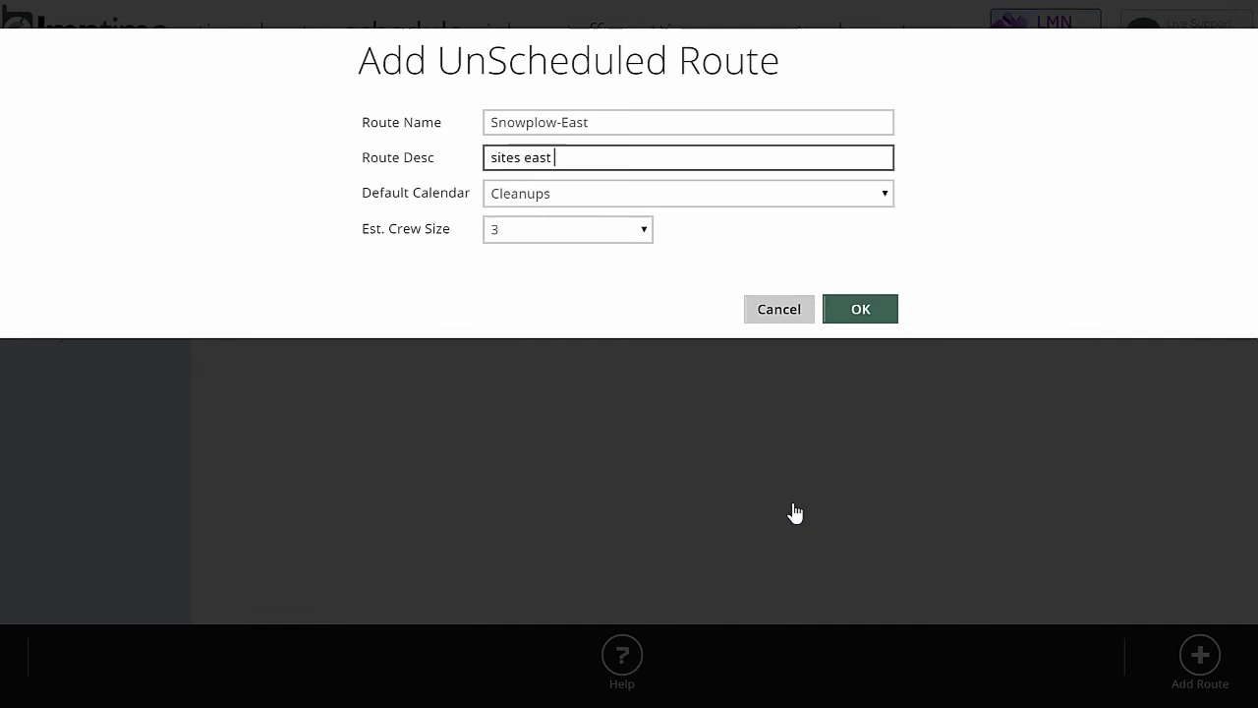
pyautogui.write('of the shop')
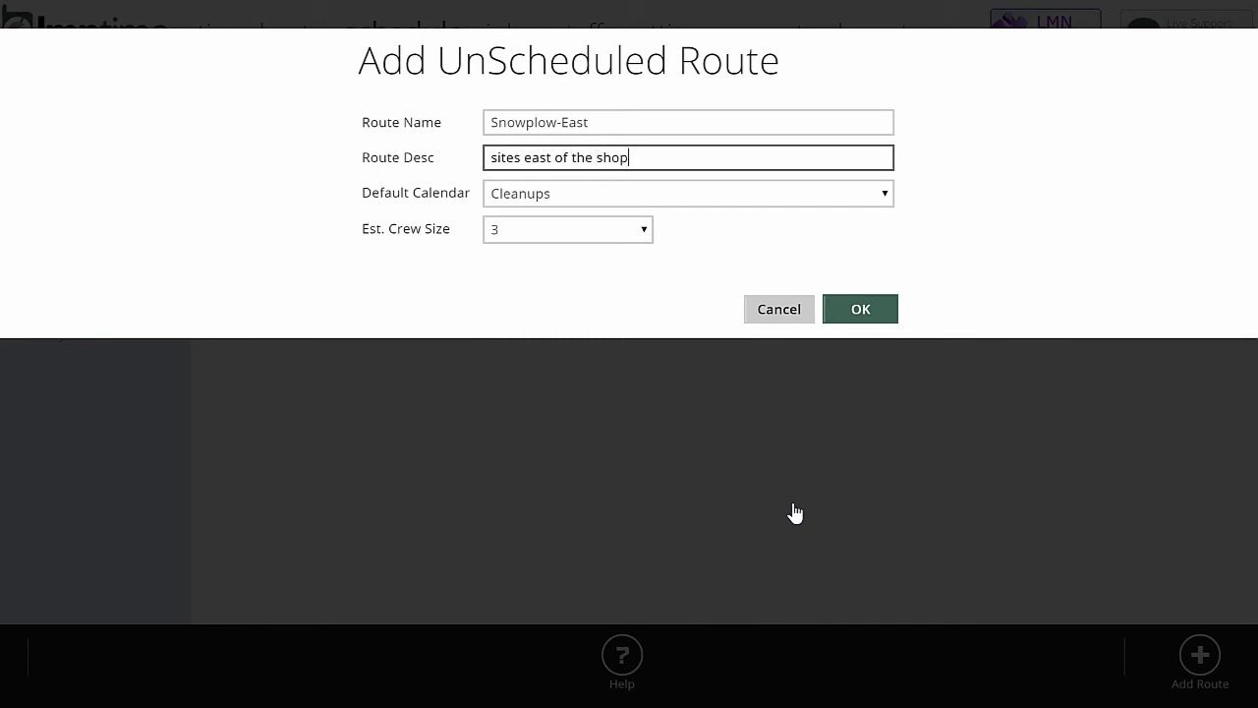
# Choose Snowplowing as the new route's default calendar.
pyautogui.press('Tab')
pyautogui.hotkey('alt', 'Down')
pyautogui.press('Down')
pyautogui.press('Down')
pyautogui.press('Down')
pyautogui.press('Down')
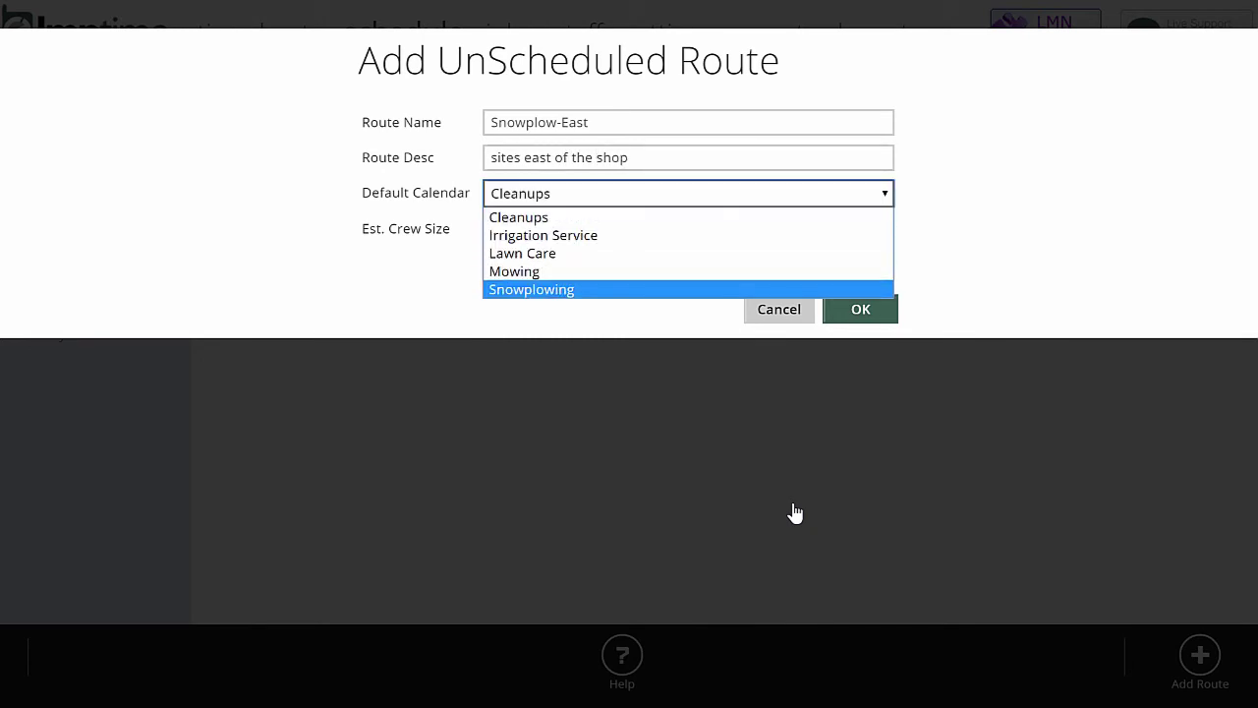
pyautogui.press('Up')
pyautogui.press('Up')
pyautogui.press('Up')
pyautogui.press('Up')
pyautogui.press('Down')
pyautogui.press('Down')
pyautogui.press('Down')
pyautogui.press('Up')
pyautogui.press('Up')
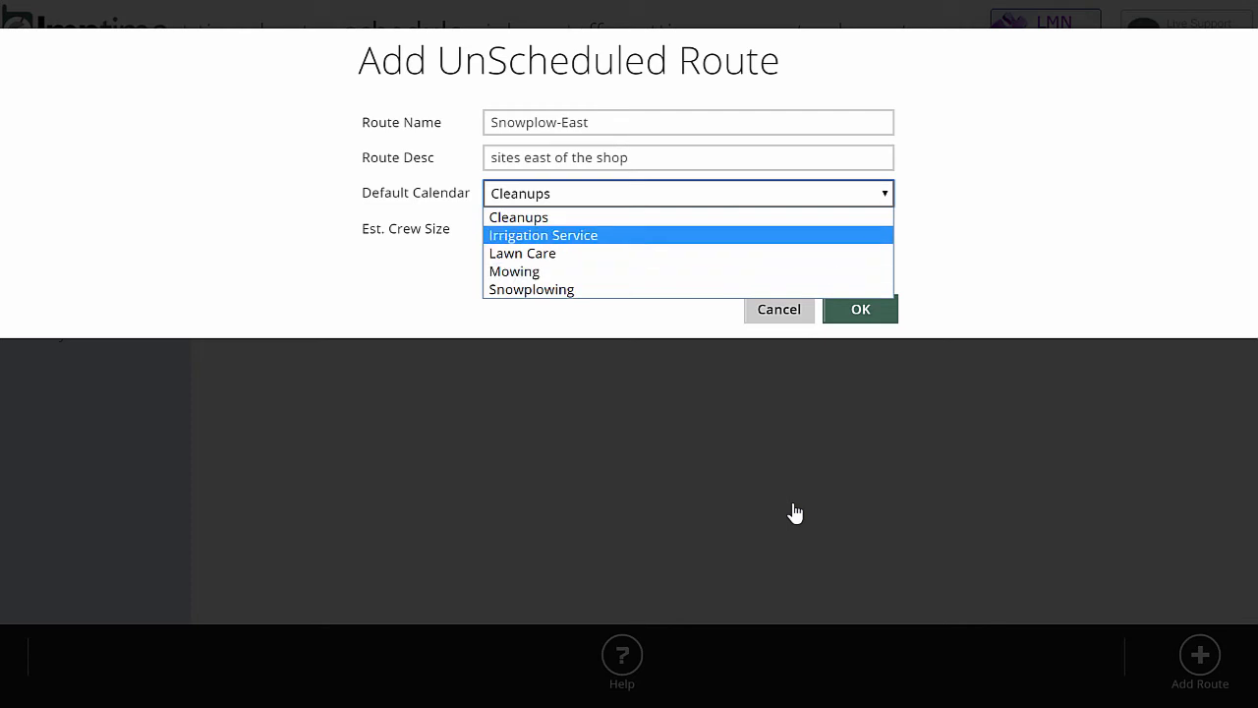
pyautogui.press('Down')
pyautogui.press('Down')
pyautogui.press('Up')
pyautogui.press('Up')
pyautogui.press('Down')
pyautogui.press('Up')
pyautogui.press('Up')
pyautogui.press('Down')
pyautogui.press('Up')
pyautogui.press('Down')
pyautogui.press('Down')
pyautogui.press('Down')
pyautogui.press('Down')
pyautogui.press('Return')
# Set the new route's estimated crew size to 1 and create the route.
pyautogui.press('Tab')
pyautogui.hotkey('alt', 'Down')
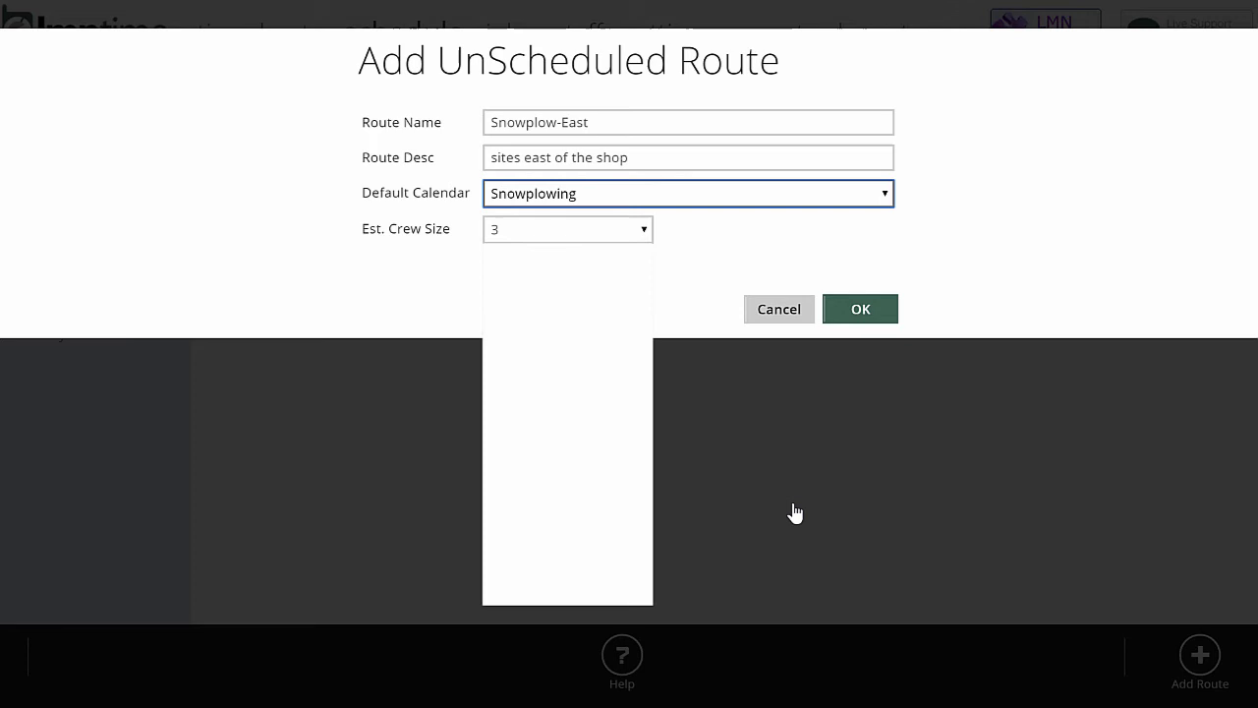
pyautogui.press('Up')
pyautogui.press('Up')
pyautogui.press('Return')
pyautogui.press('Tab')
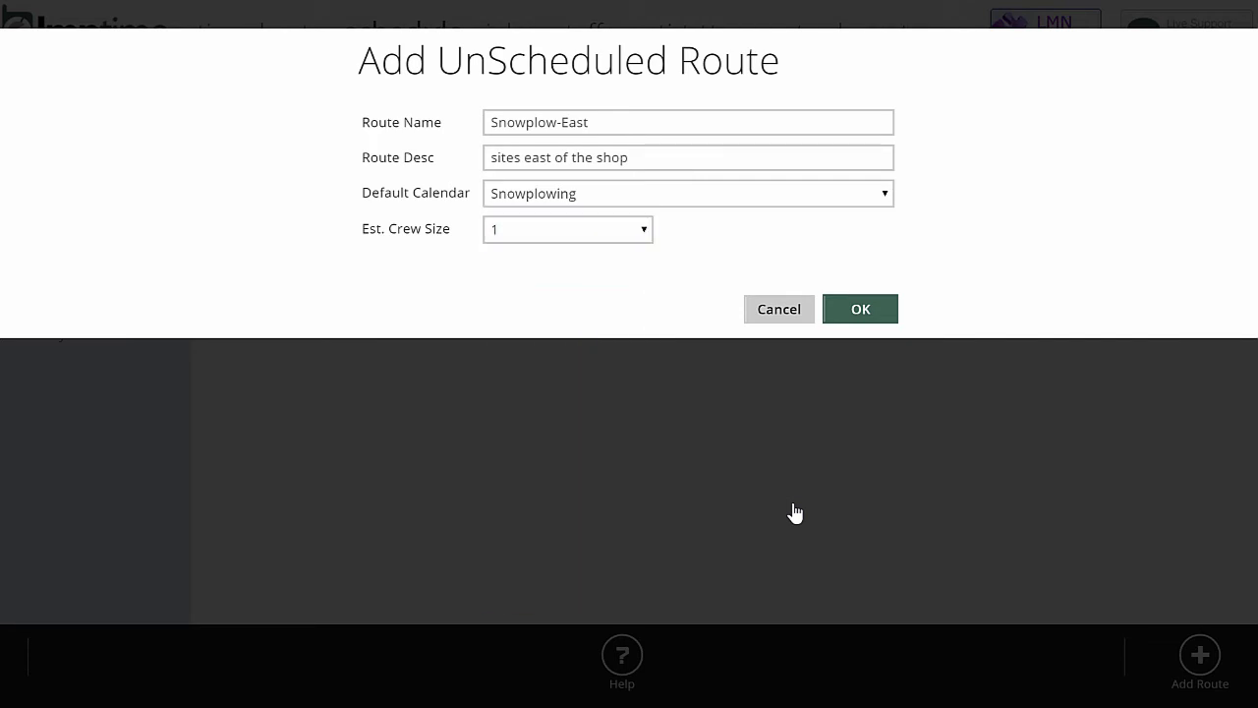
pyautogui.press('Tab')
pyautogui.press('Return')
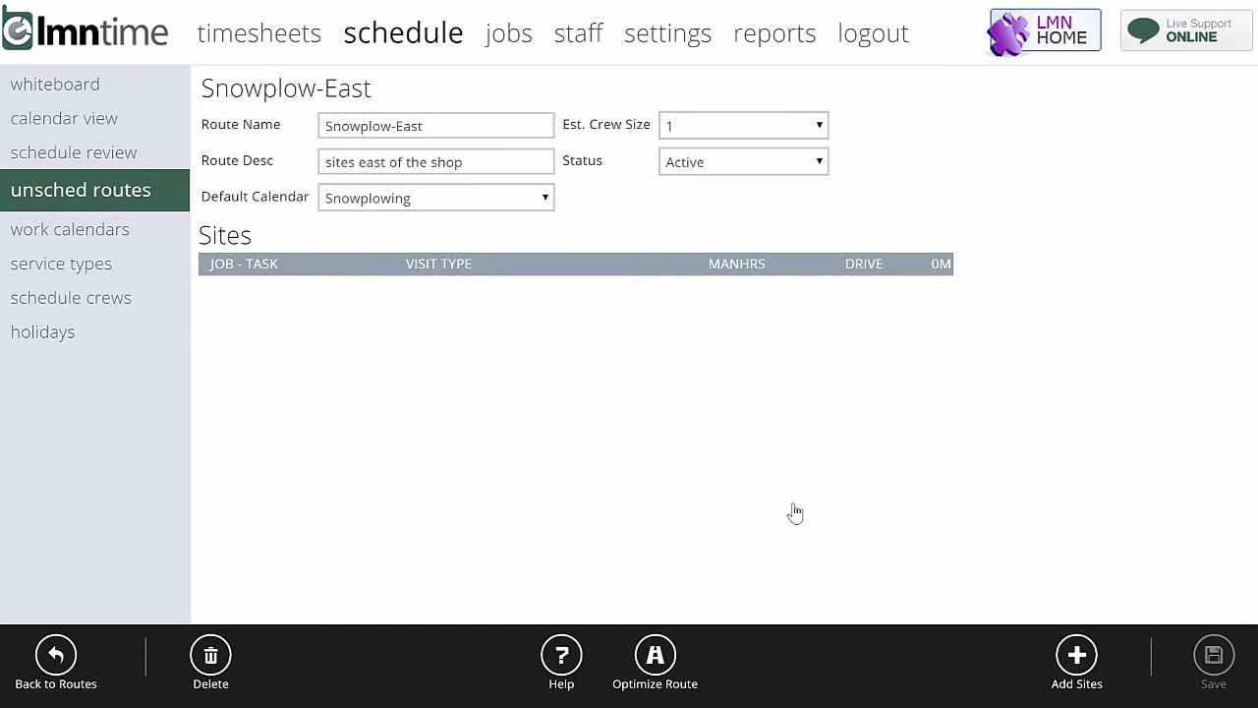
# Open the site selection for the Snowplow-East route and filter the available jobs to the Snow type.
pyautogui.press('Tab')
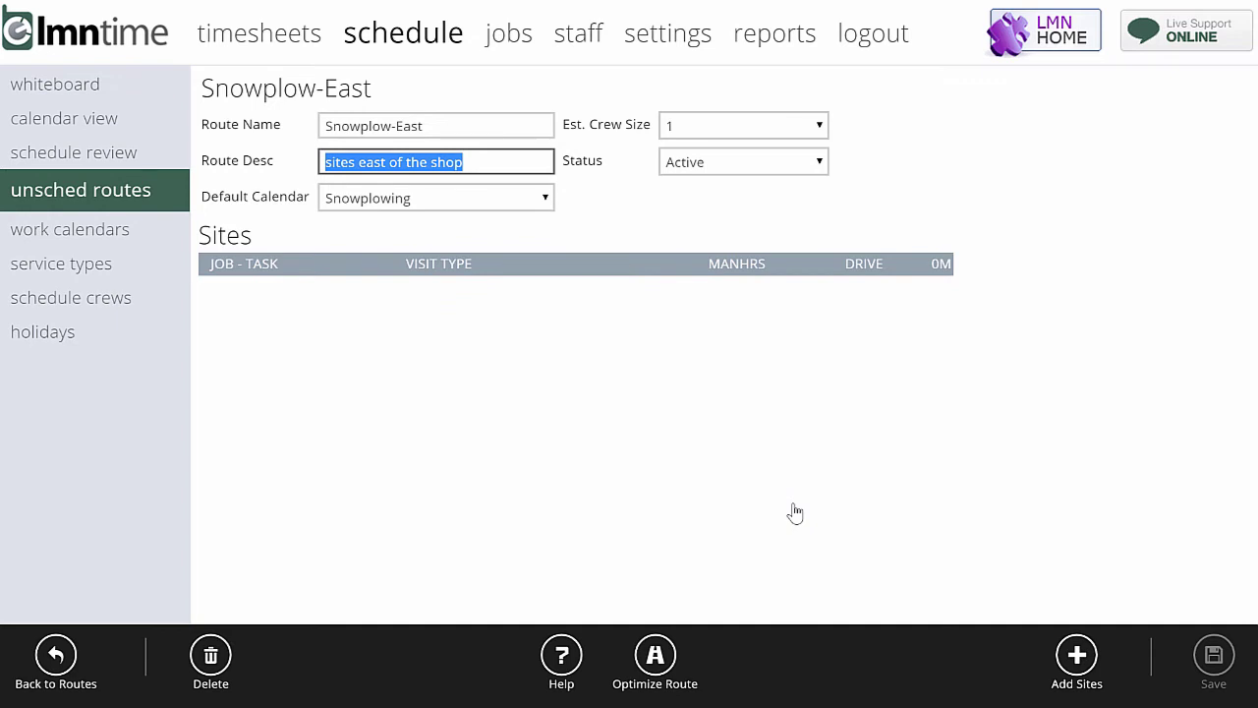
pyautogui.click(795, 513)
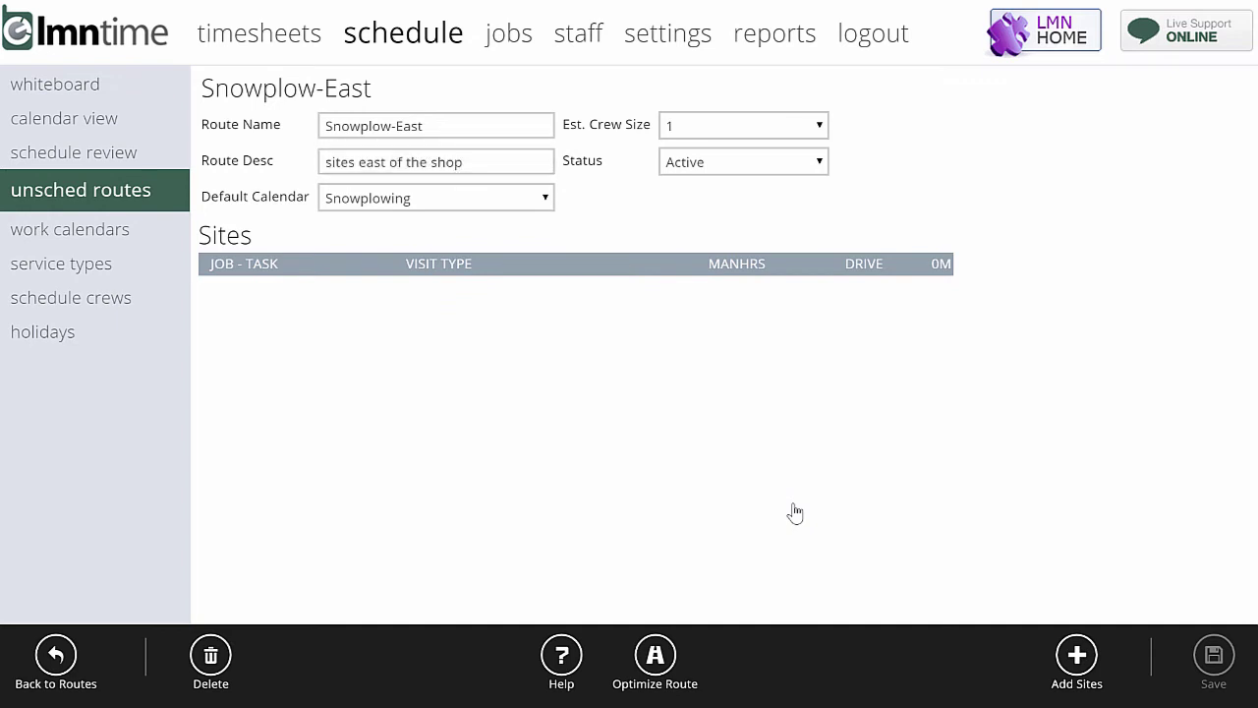
pyautogui.press('Tab')
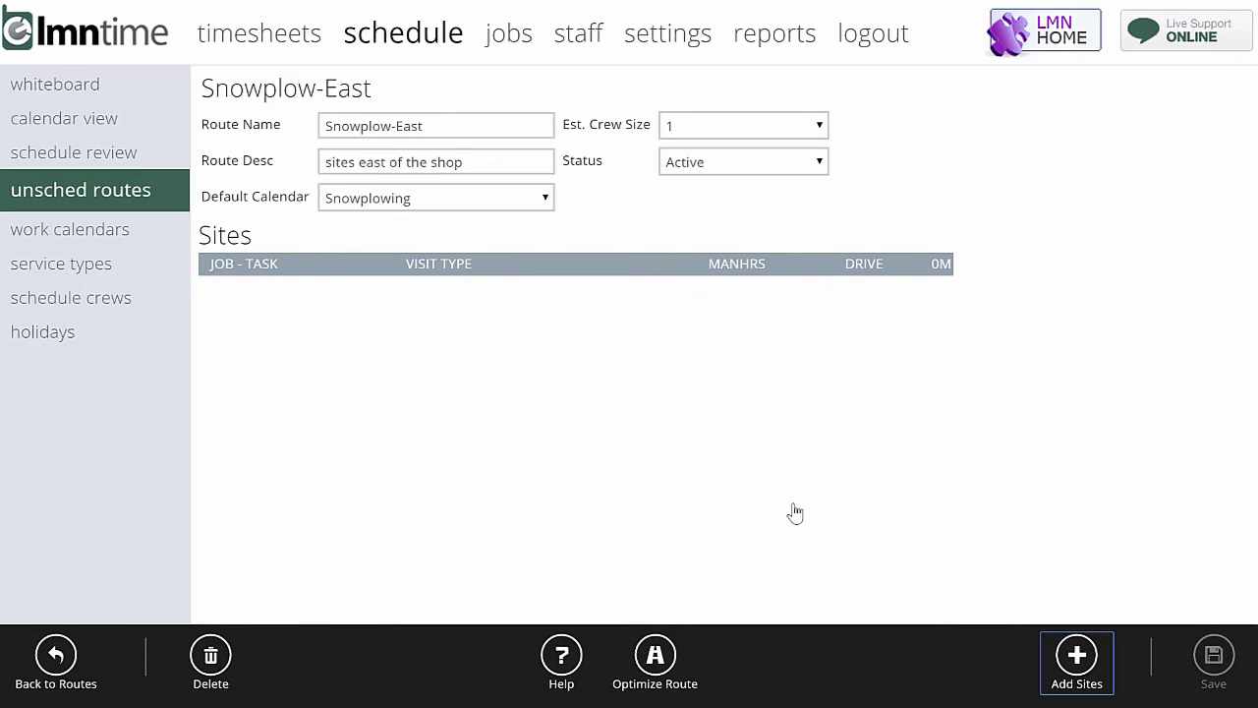
pyautogui.press('Return')
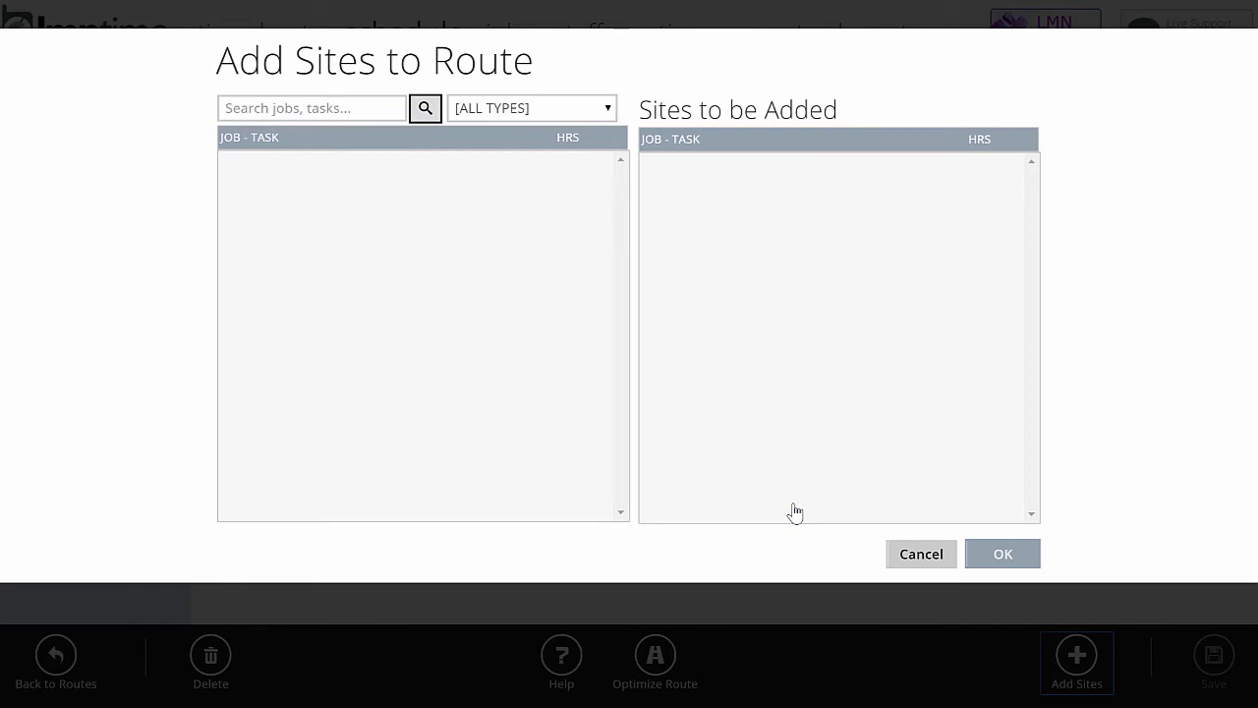
pyautogui.press('Tab')
pyautogui.press('Tab')
pyautogui.press('Tab')
pyautogui.hotkey('alt', 'Down')
pyautogui.press('Down')
pyautogui.press('Down')
pyautogui.press('Down')
pyautogui.press('Down')
pyautogui.press('Down')
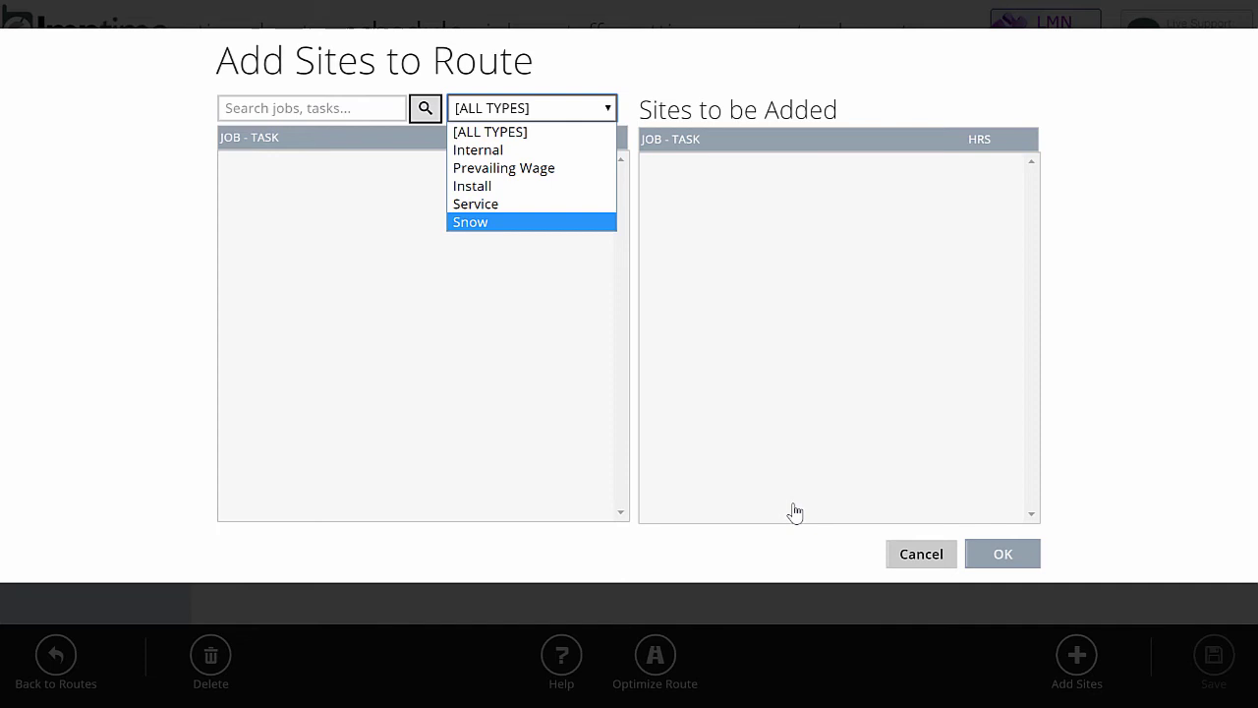
pyautogui.press('Return')
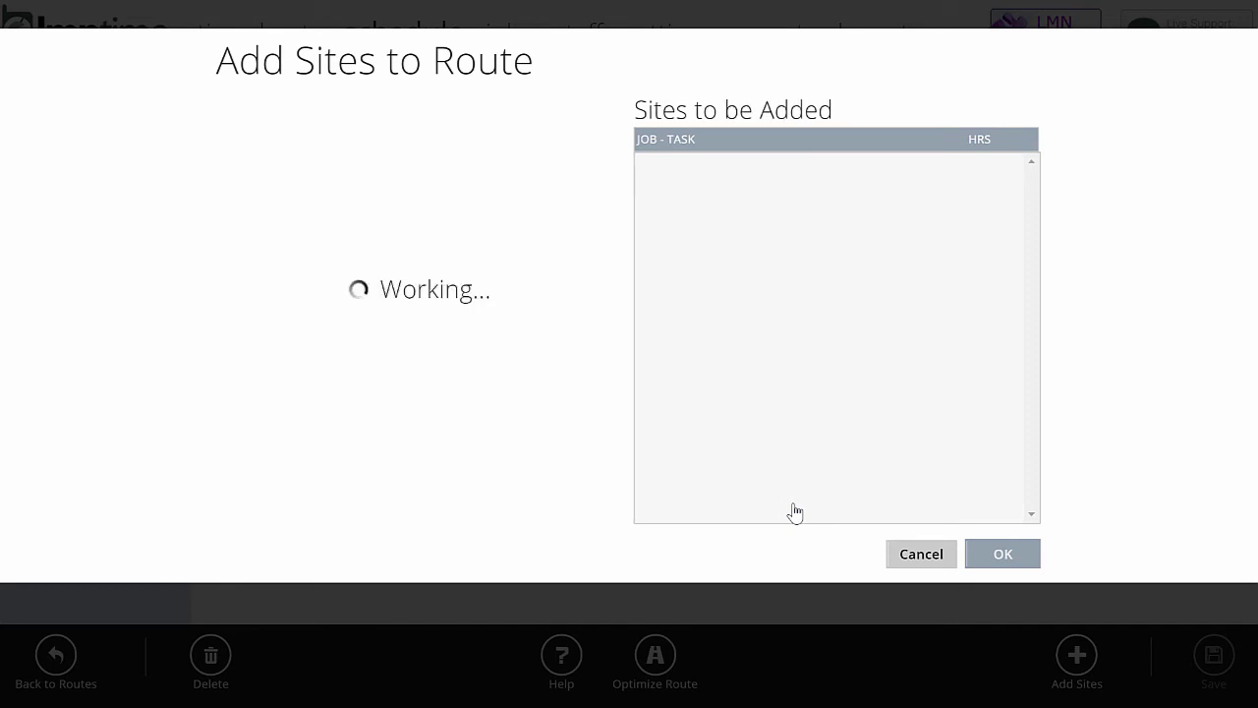
# Add the A.A. Augustus School, Acme Business Center, D.D. Davidson School, SNOW AND ICE II and Sudsy Gas Bar plowing sites to the route.
pyautogui.scroll(-2, 423, 336)
pyautogui.scroll(-6, 423, 335)
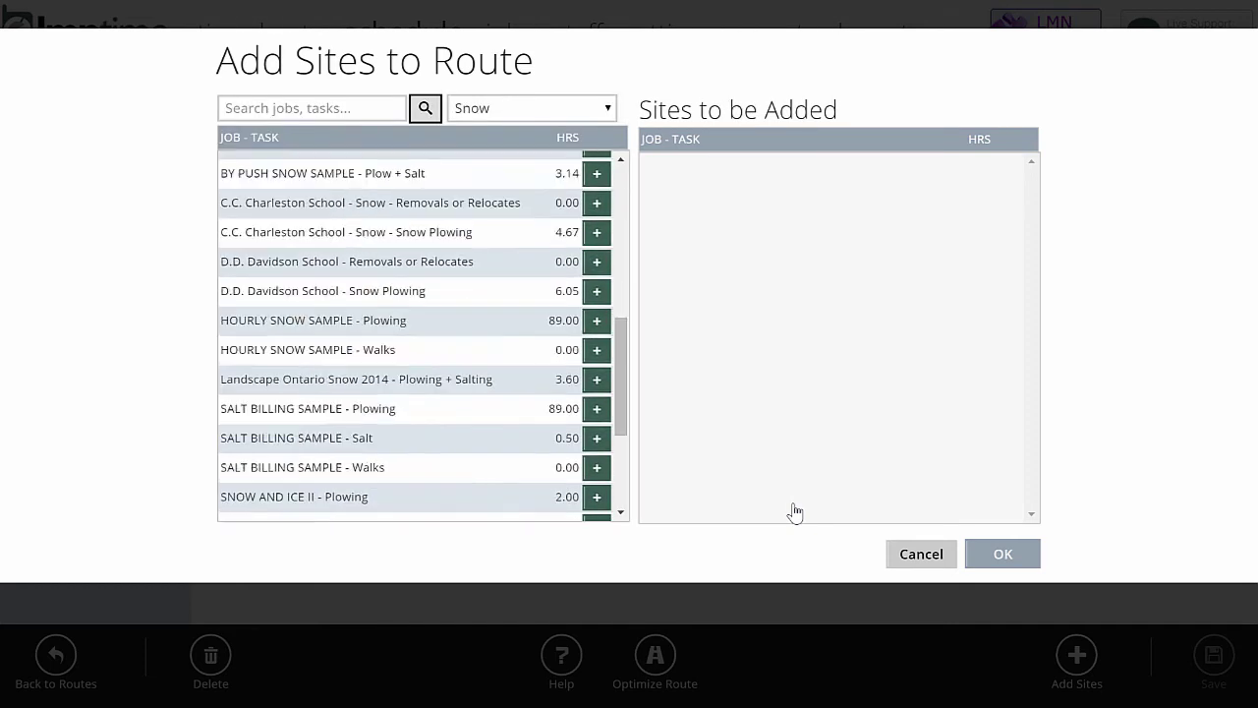
pyautogui.scroll(6, 423, 336)
pyautogui.scroll(2, 423, 335)
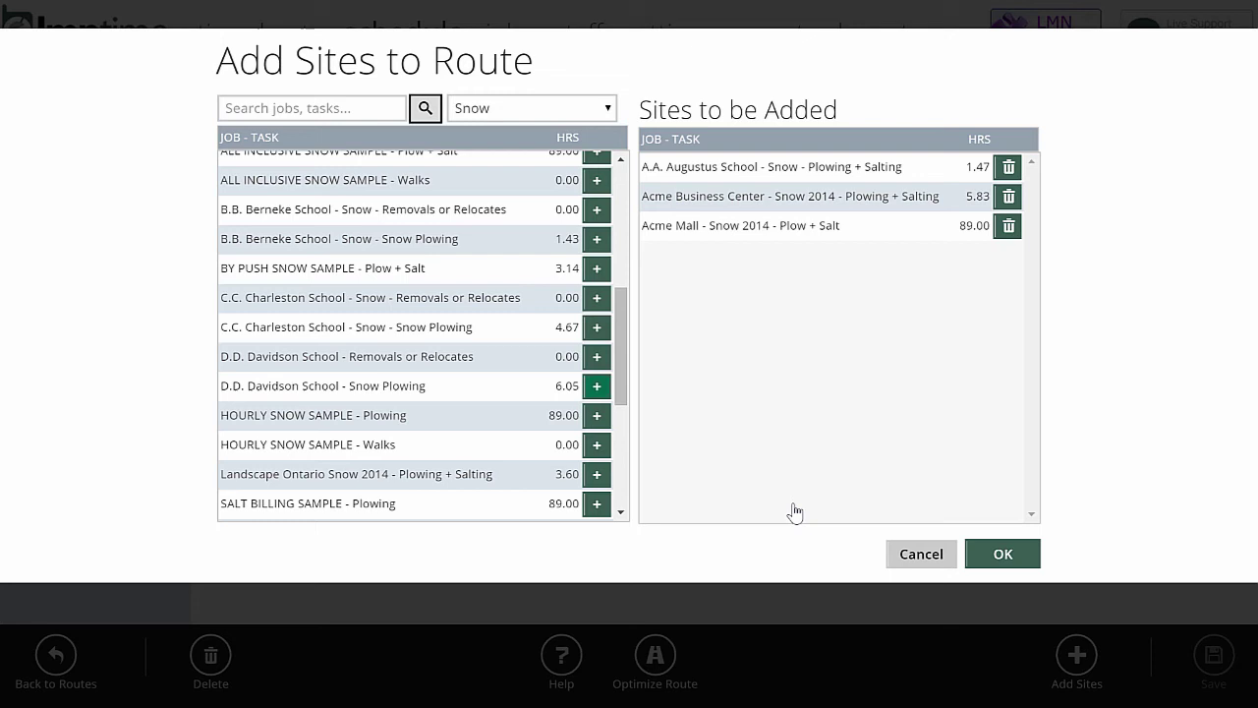
pyautogui.click(596, 385)
pyautogui.scroll(-3, 596, 385)
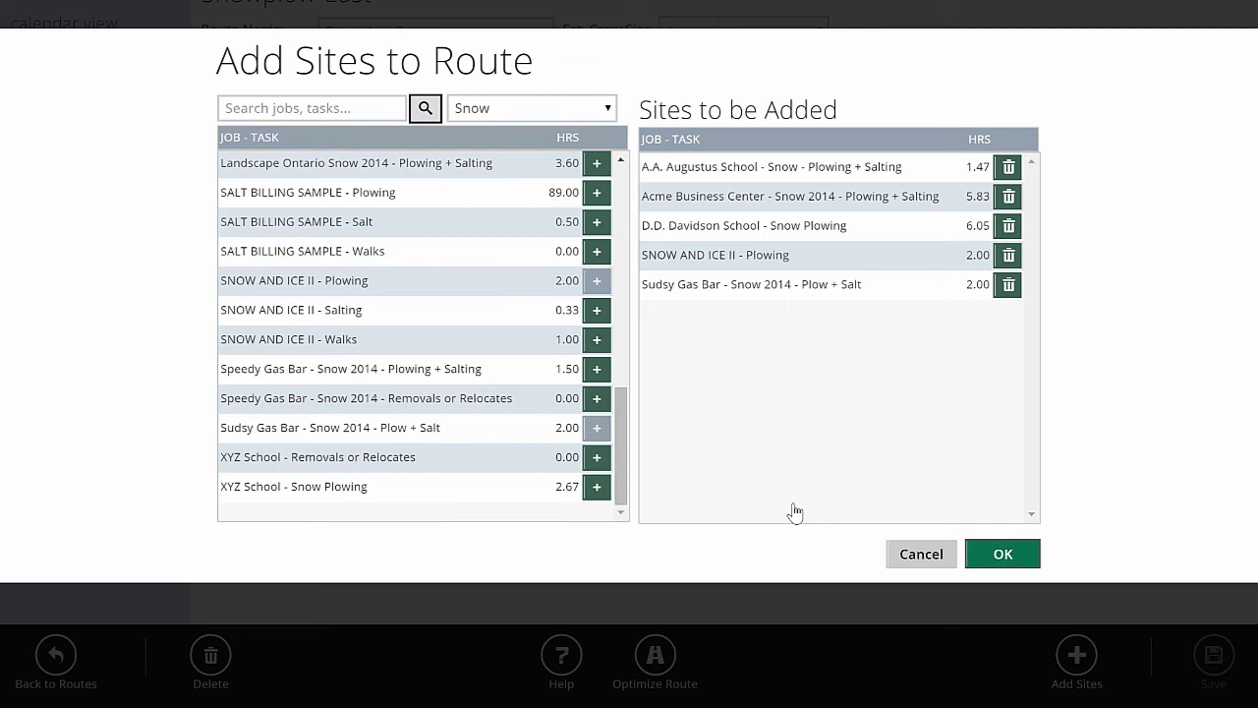
pyautogui.press('Return')
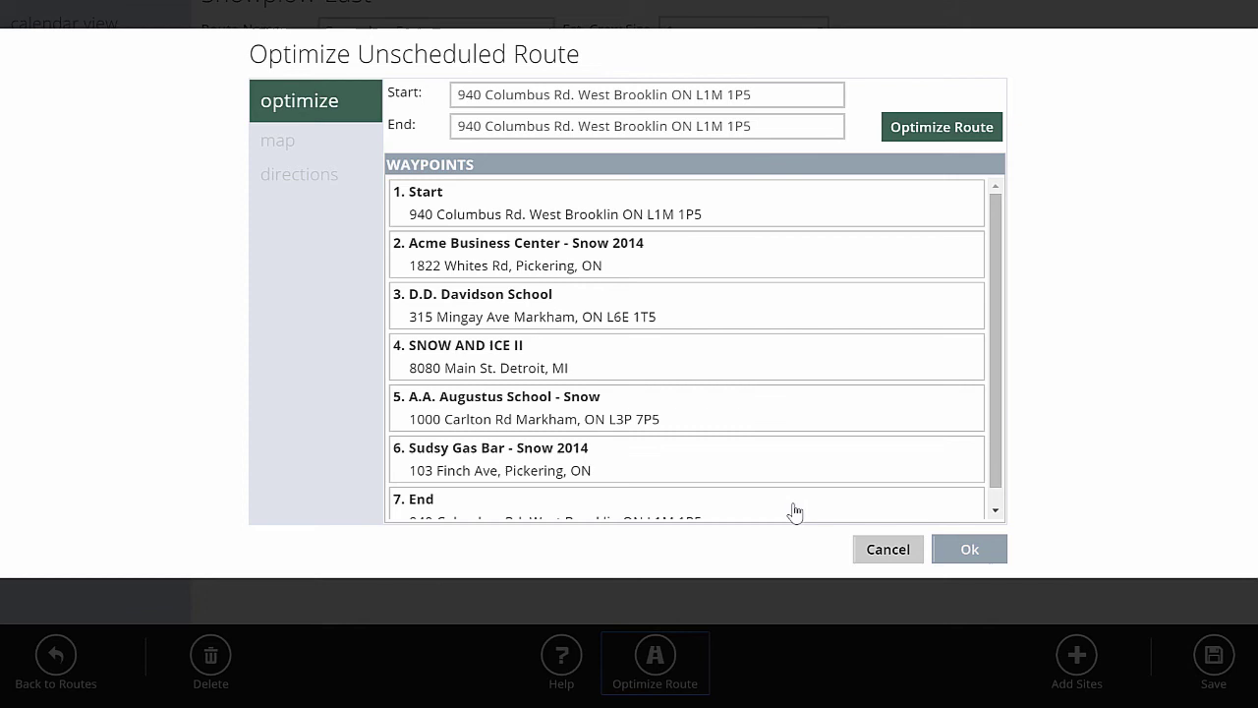
# Check the Snowplow-East route's waypoints and optimize their driving order.
pyautogui.scroll(-1, 795, 511)
pyautogui.scroll(1, 794, 511)
pyautogui.press('Return')
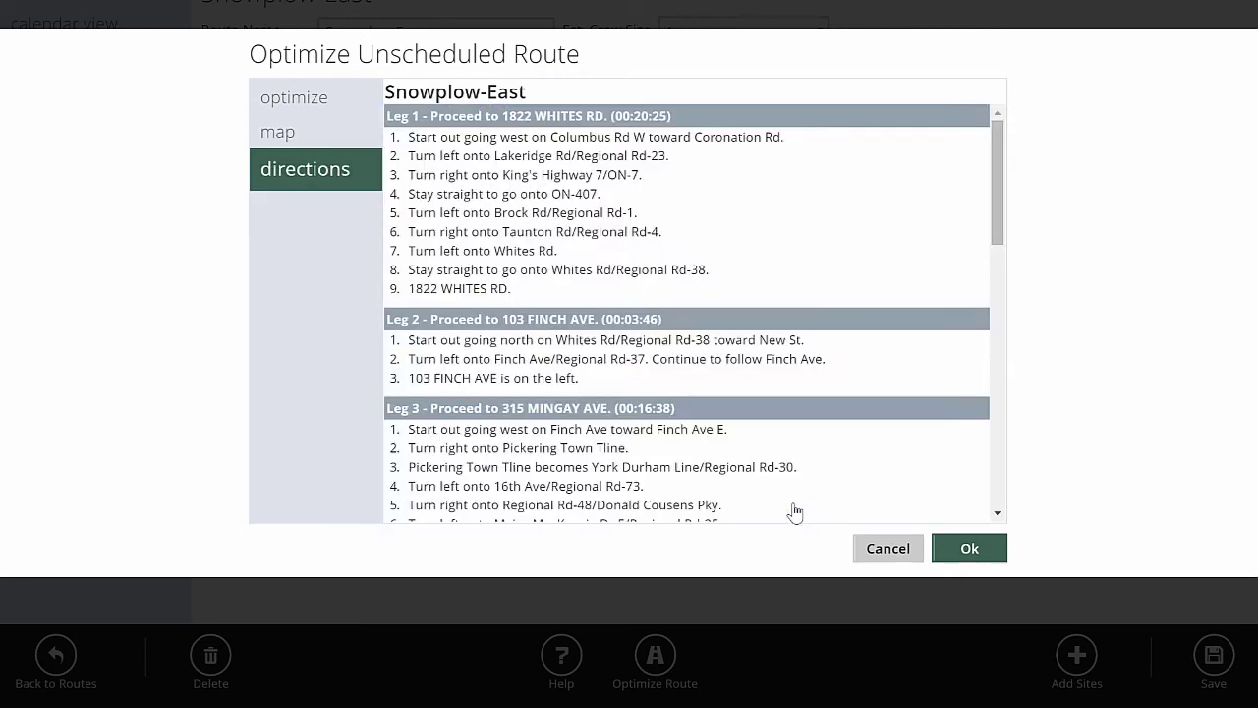
# Review the optimized route's driving directions and select their full text from Leg 1 through Leg 6.
pyautogui.scroll(-2, 795, 512)
pyautogui.scroll(3, 795, 512)
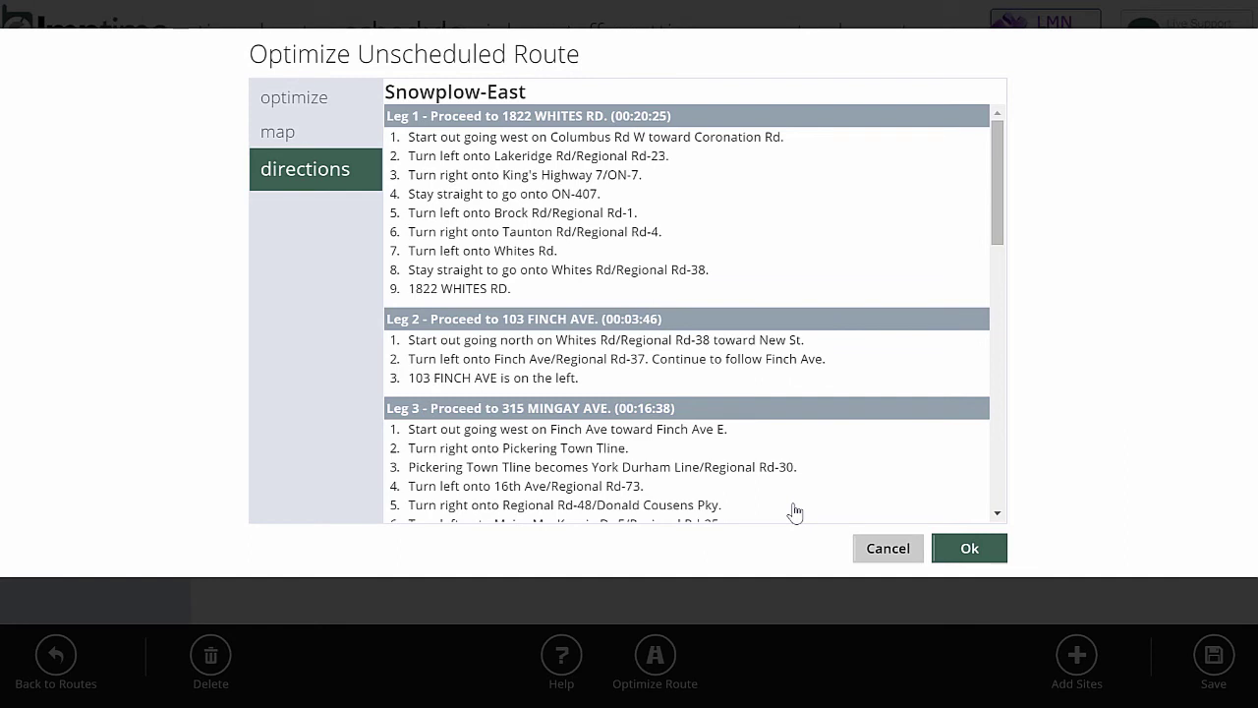
pyautogui.moveTo(386, 116)
pyautogui.mouseDown()
pyautogui.moveTo(888, 565)
pyautogui.moveTo(661, 446)
pyautogui.mouseUp()
pyautogui.moveTo(795, 512); pyautogui.dragTo(796, 512)
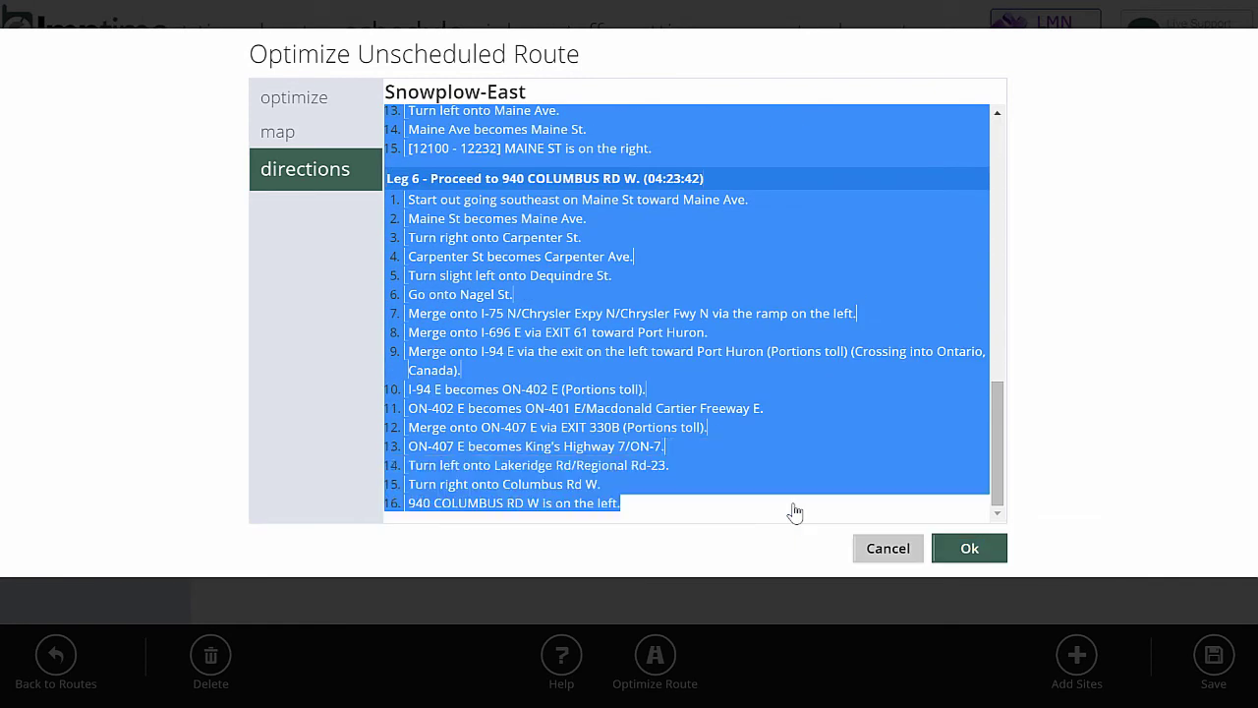
pyautogui.scroll(10, 795, 512)
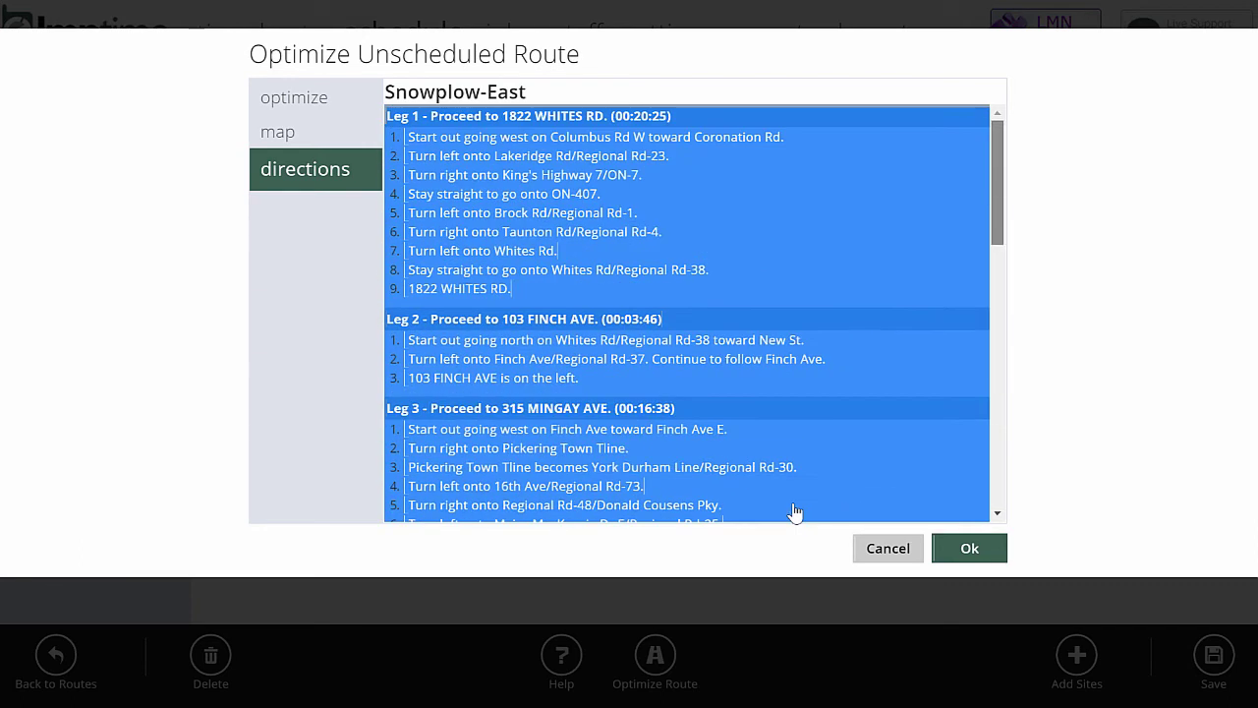
# Return to the waypoint list, accept the optimized driving order and save the Snowplow-East route with its estimated duration.
pyautogui.click(795, 512)
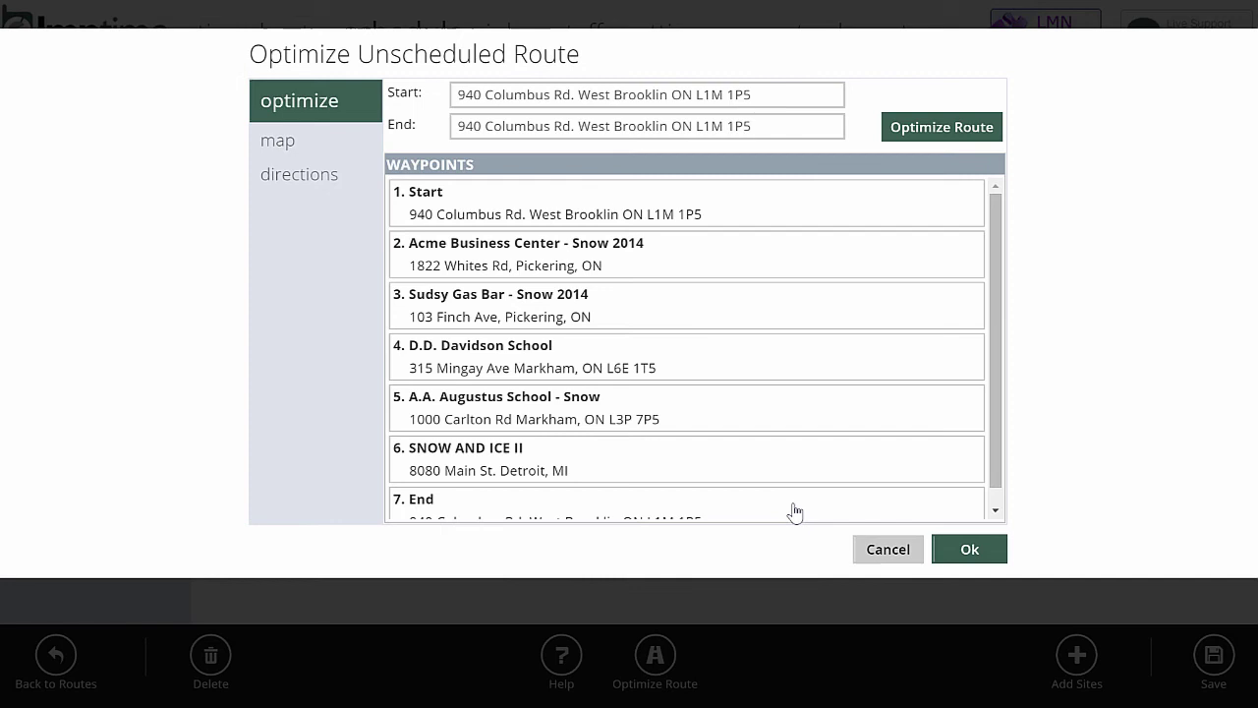
pyautogui.press('Return')
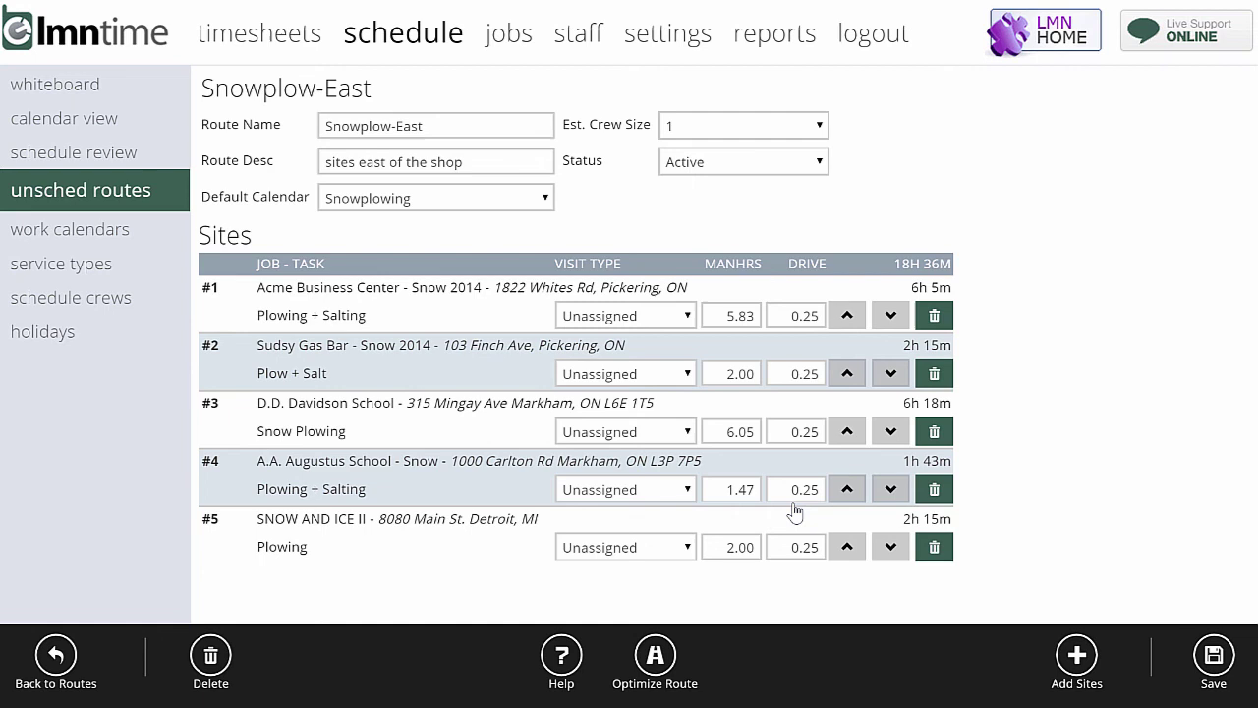
pyautogui.press('Return')
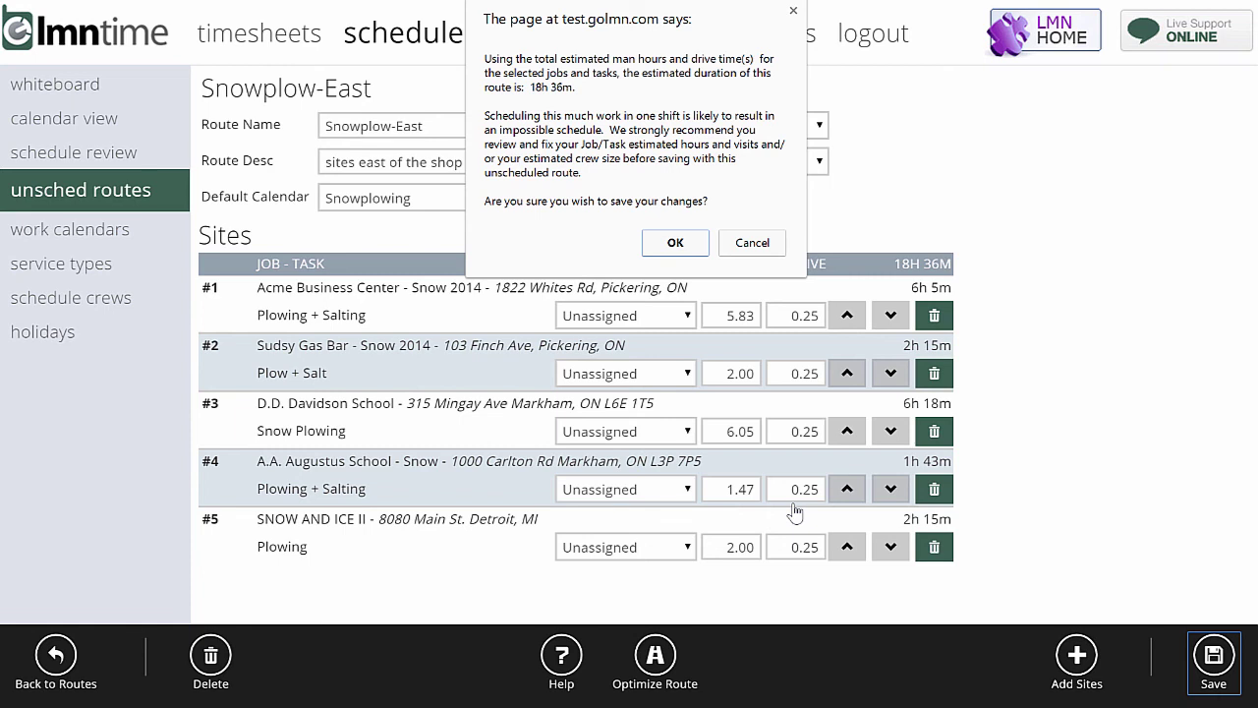
pyautogui.press('Return')
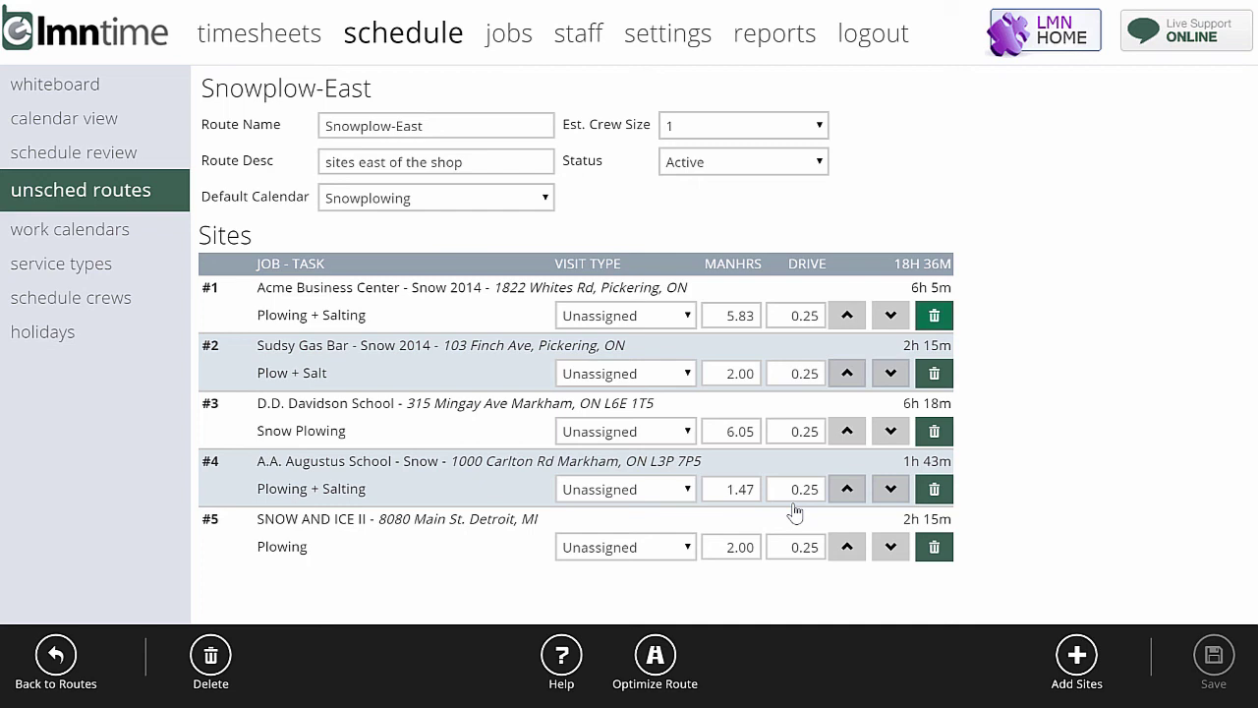
# Remove the D.D. Davidson School site from Snowplow-East, and save the route with the remaining sites re-optimized.
pyautogui.press('Return')
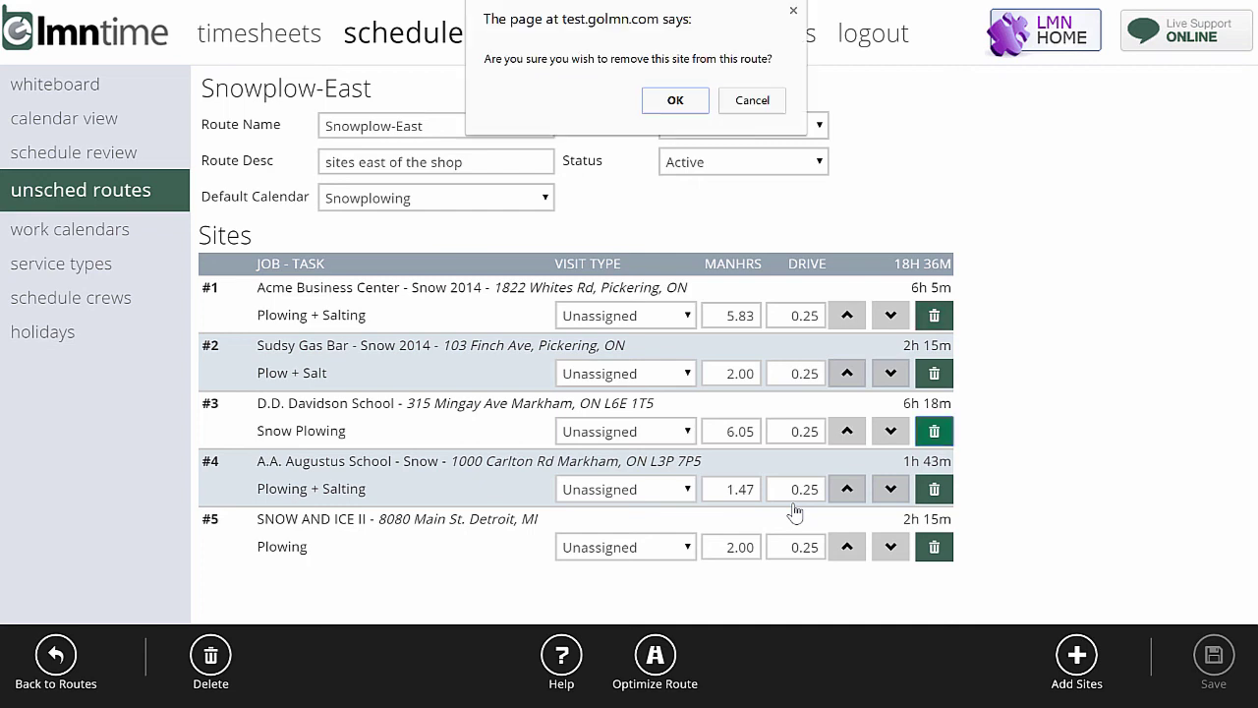
pyautogui.press('Return')
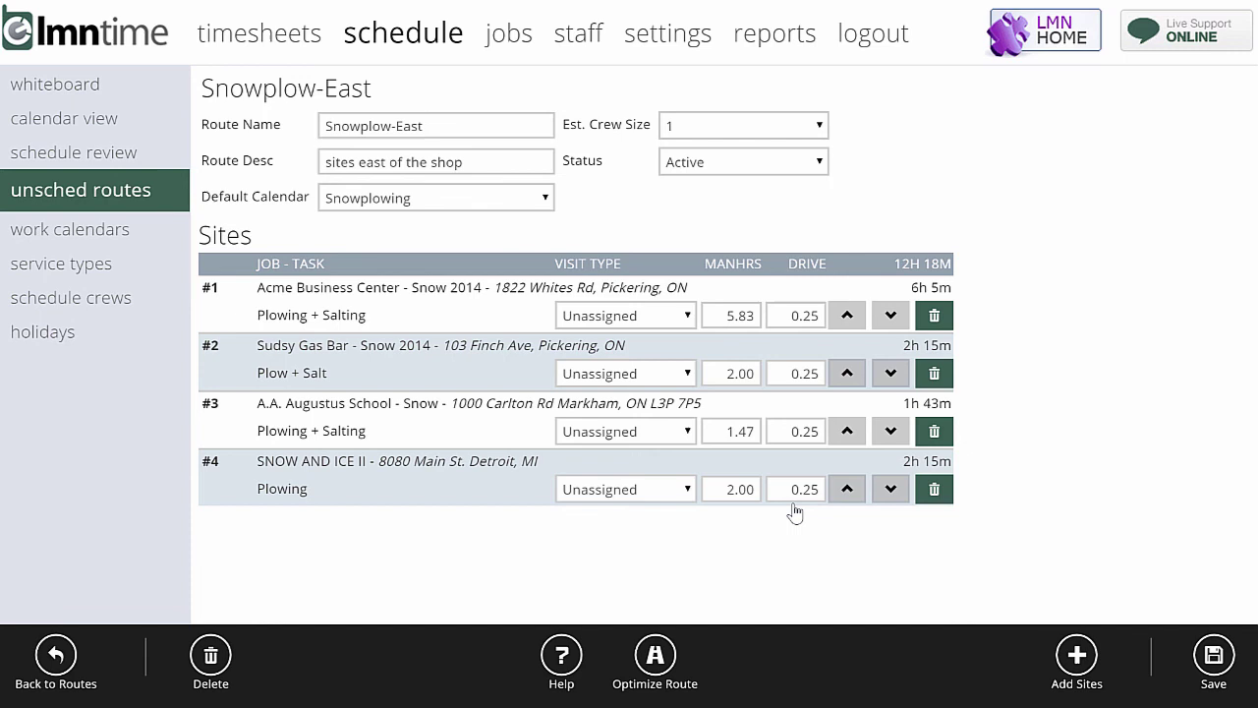
pyautogui.press('Return')
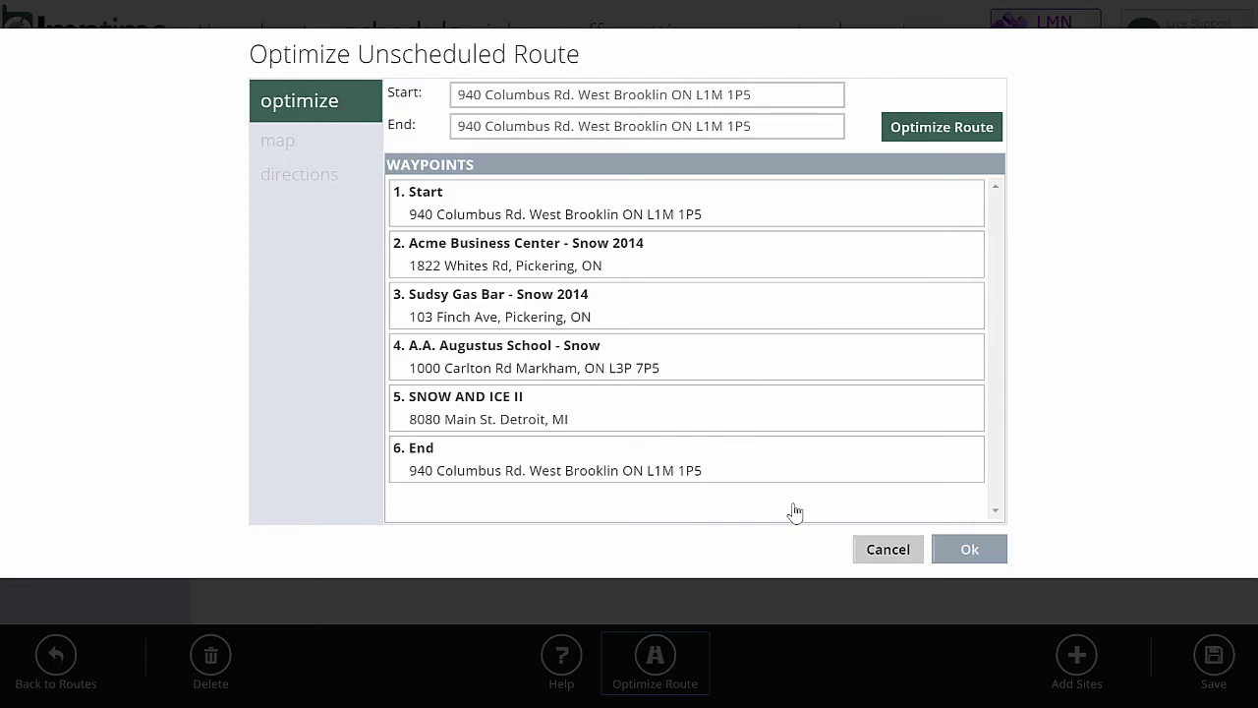
pyautogui.press('Return')
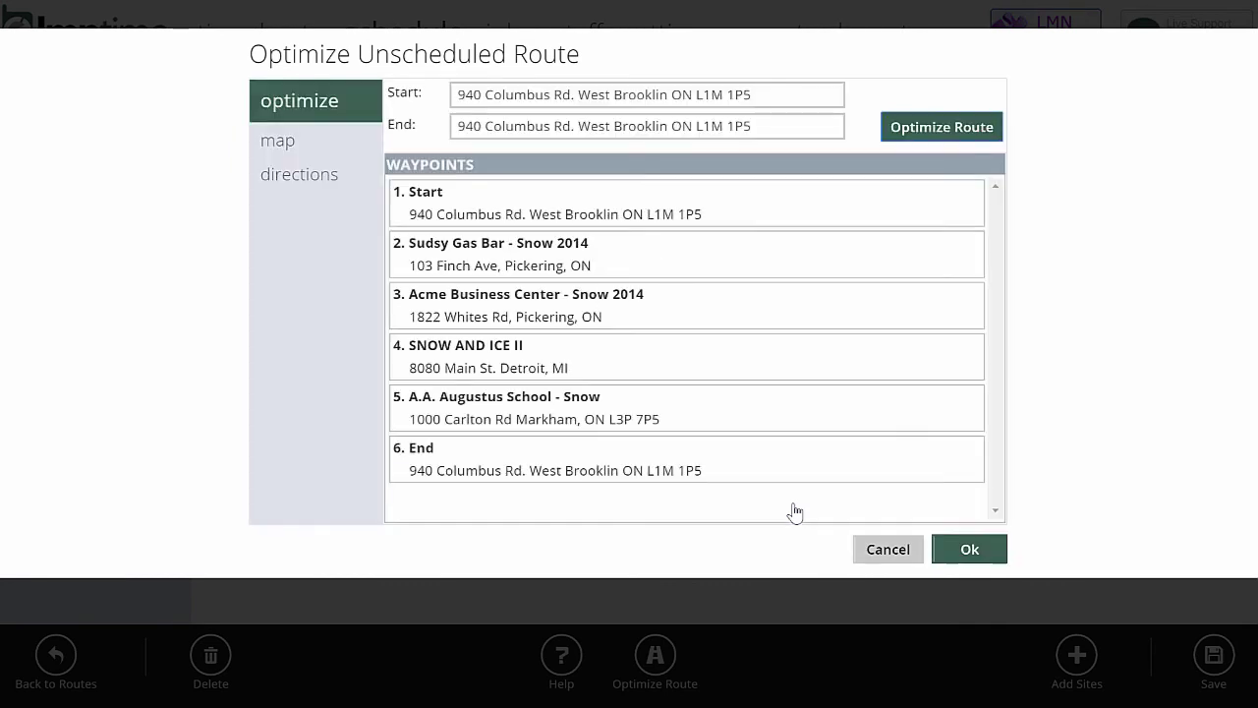
pyautogui.press('Return')
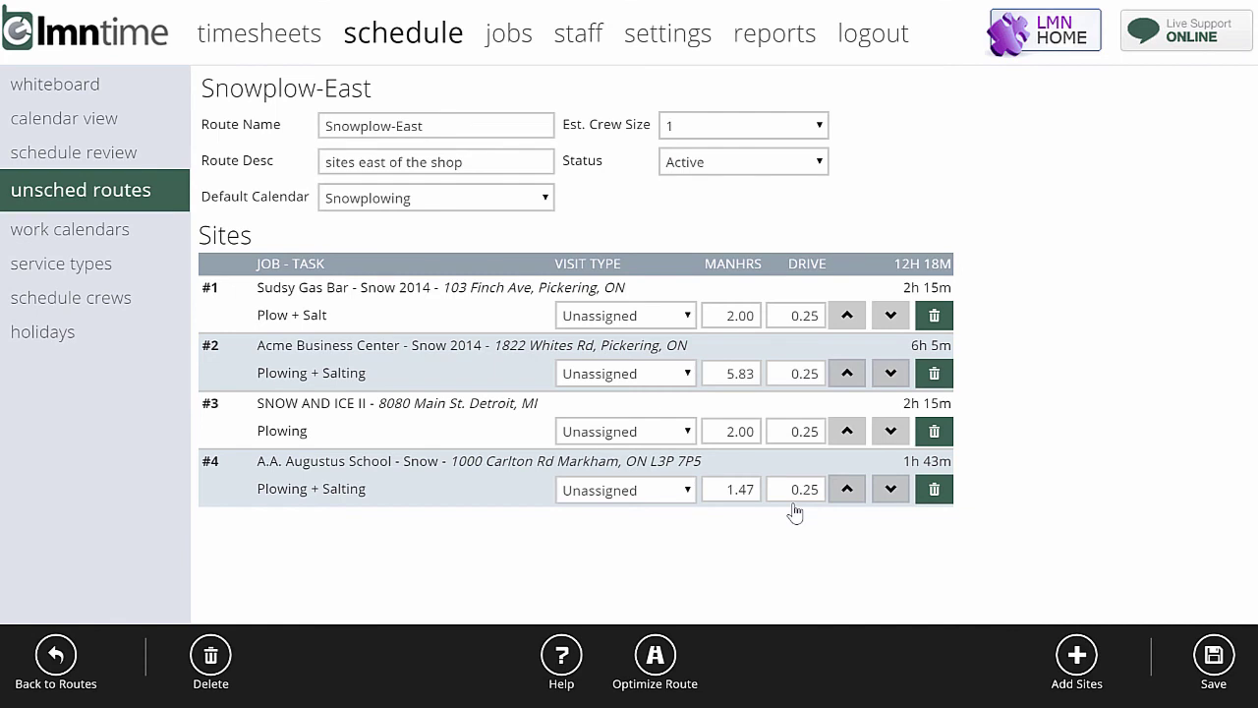
pyautogui.hotkey('ctrl', 's')
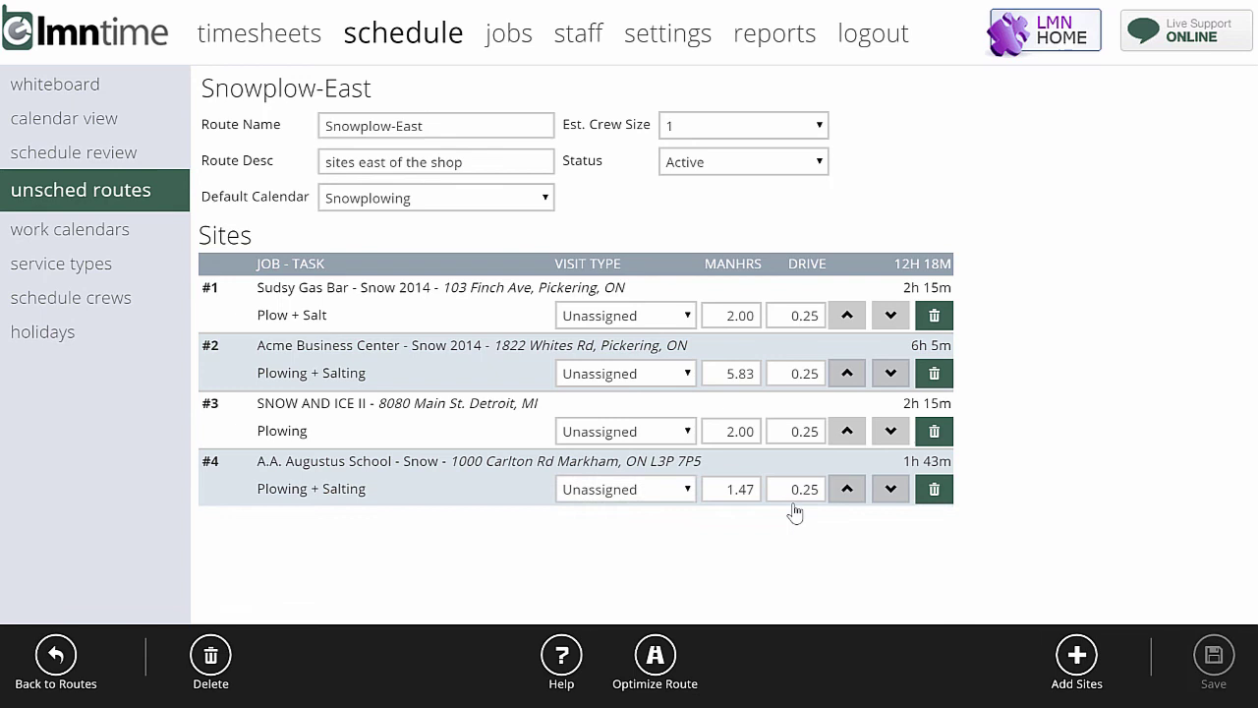
# Limit the schedule whiteboard to the EnhanceCrew and SaltTruck1 crews and enable relative event sizes.
pyautogui.press('Escape')
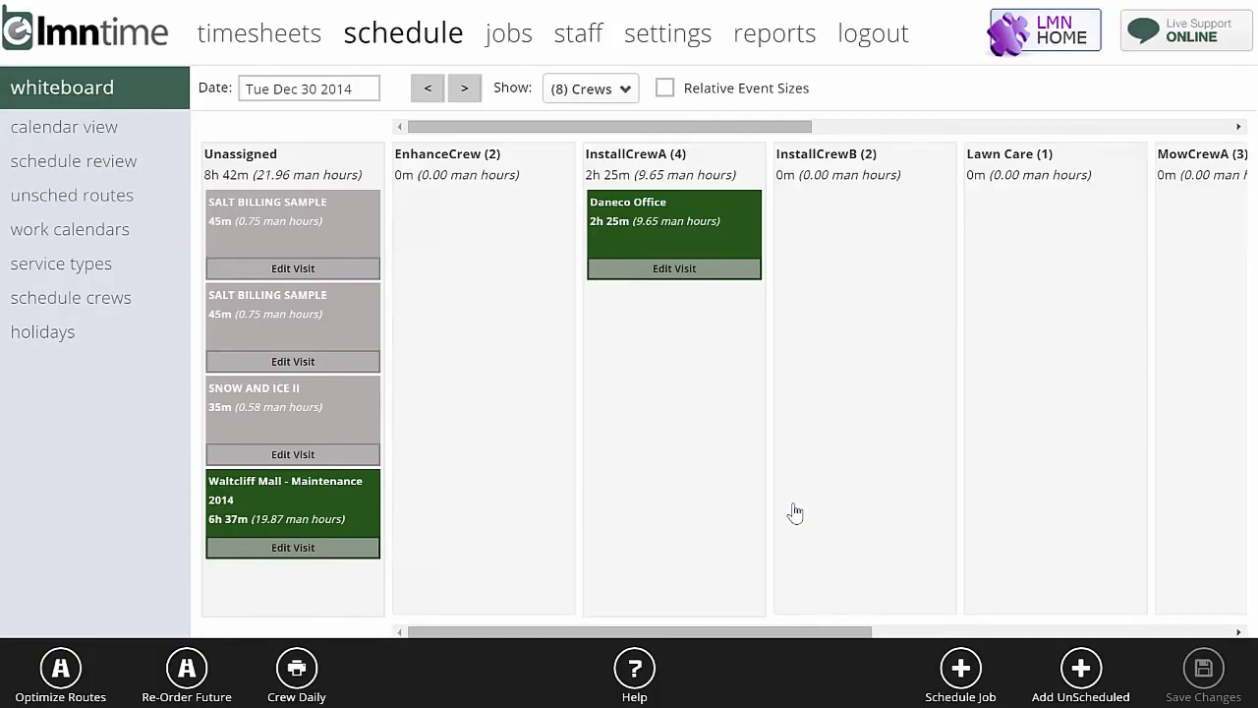
pyautogui.click(589, 89)
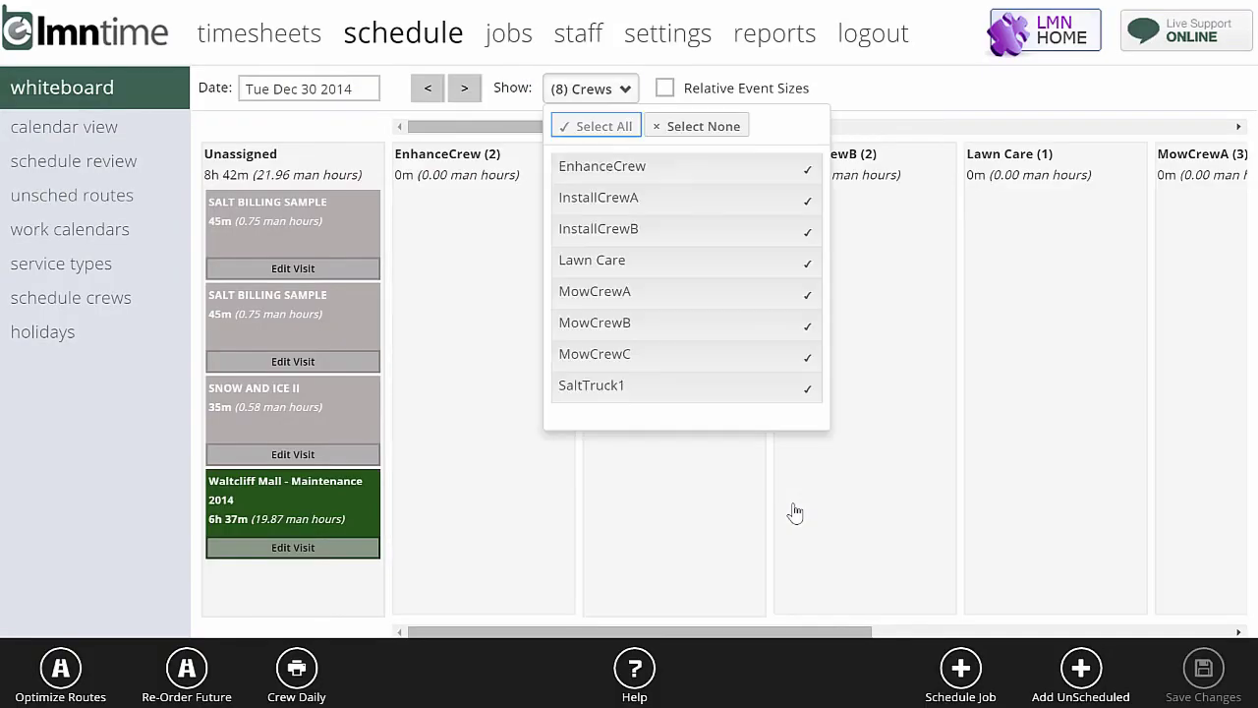
pyautogui.press('space')
pyautogui.press('Down')
pyautogui.press('space')
pyautogui.press('Down')
pyautogui.press('space')
pyautogui.press('Down')
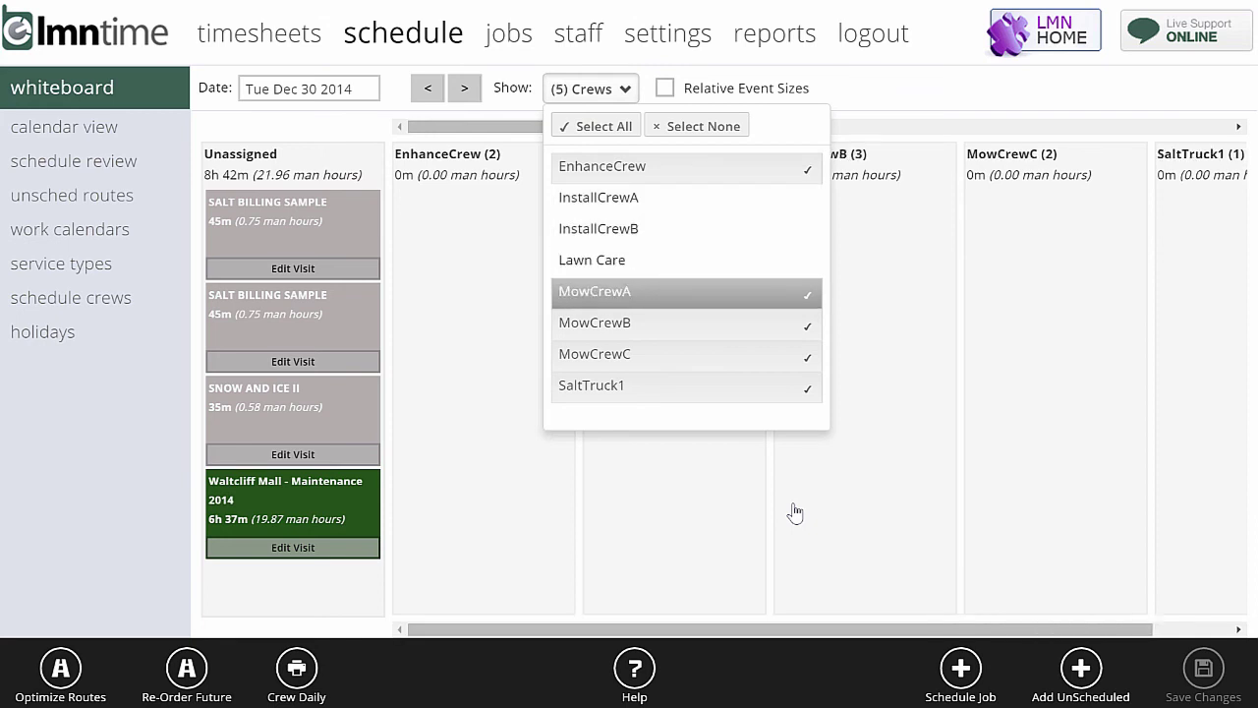
pyautogui.press('space')
pyautogui.press('Down')
pyautogui.press('space')
pyautogui.press('Down')
pyautogui.press('space')
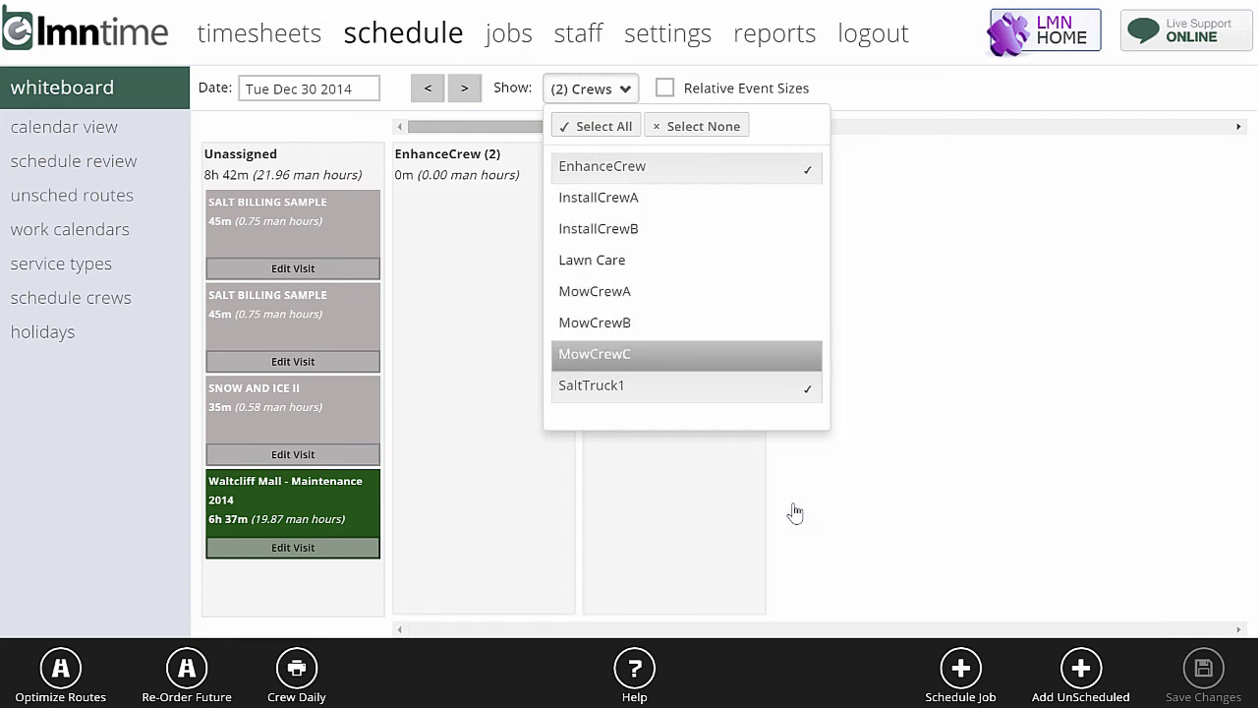
pyautogui.press('Down')
pyautogui.press('Tab')
pyautogui.press('space')
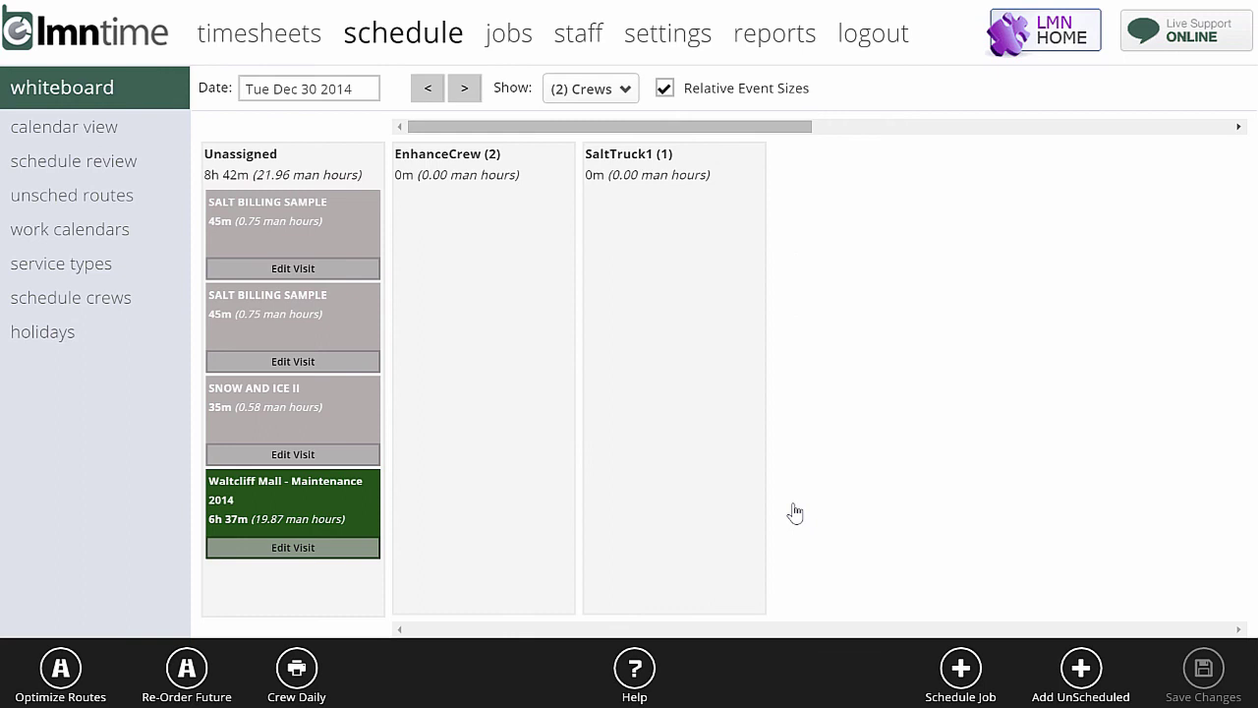
# Add a schedule crew named PlowTruck1 with a crew size of 1 and no default foreman.
pyautogui.click(70, 296)
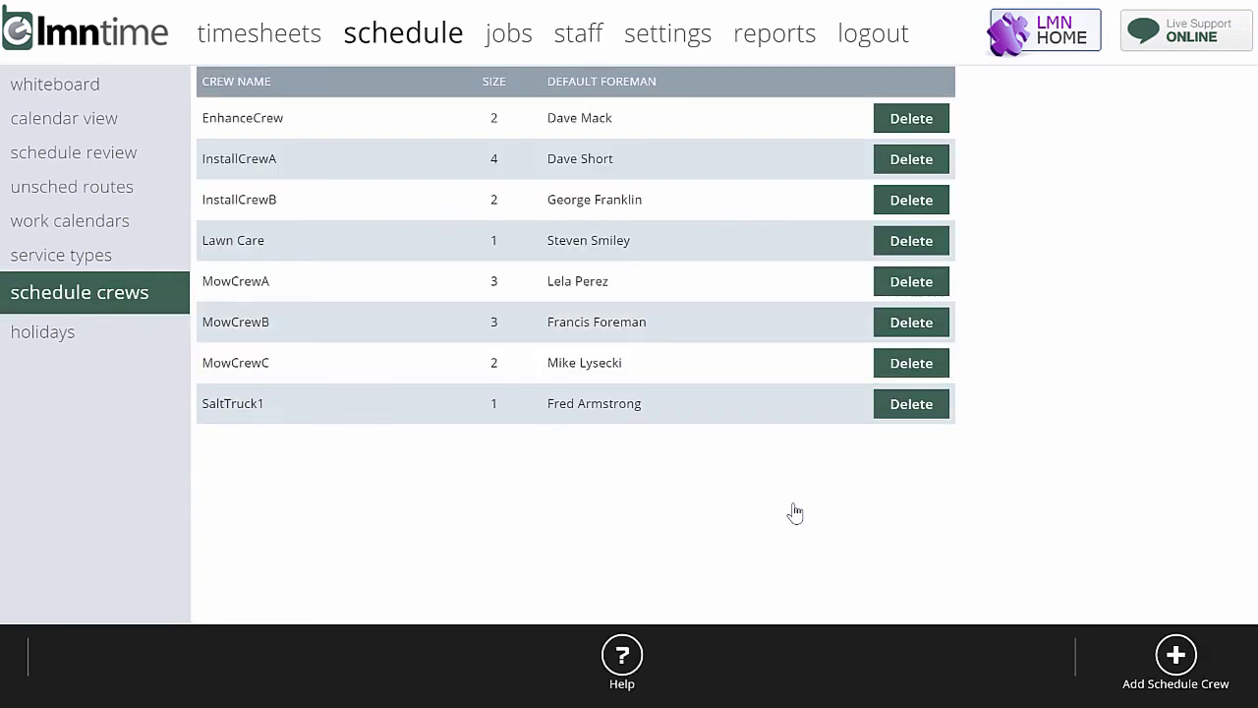
pyautogui.click(1176, 662)
pyautogui.press('Return')
pyautogui.write('P')
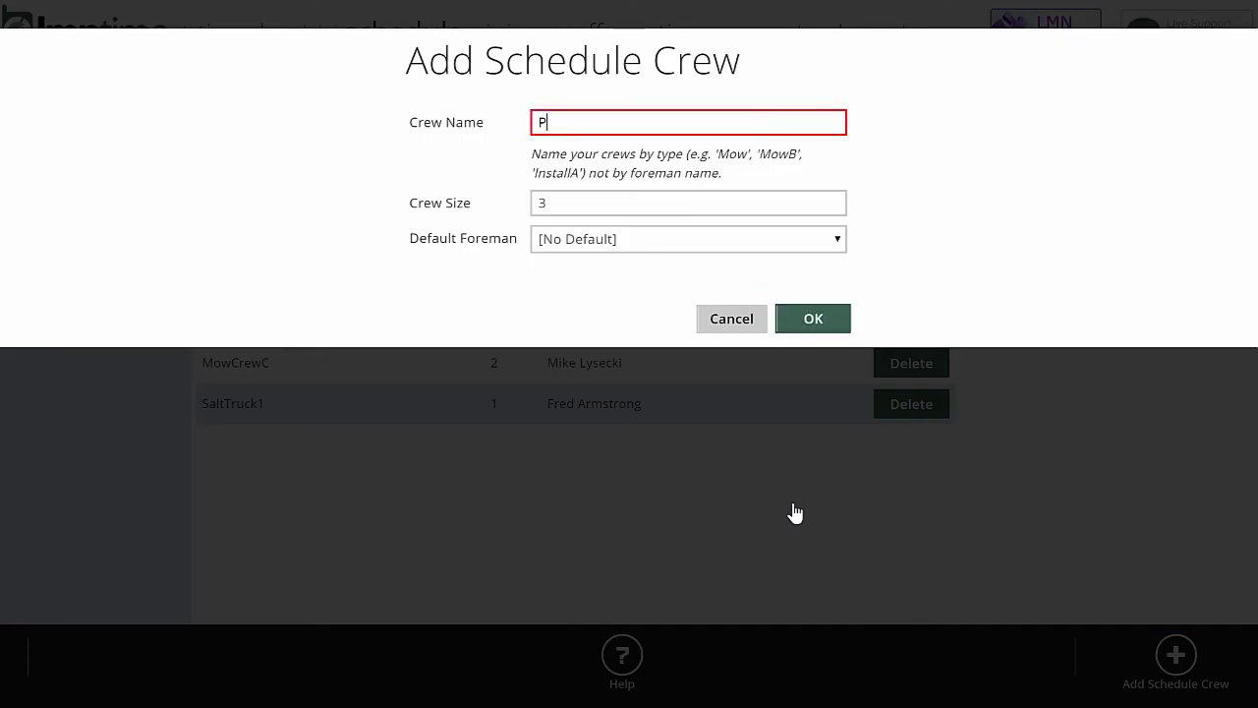
pyautogui.write('lowTruck1')
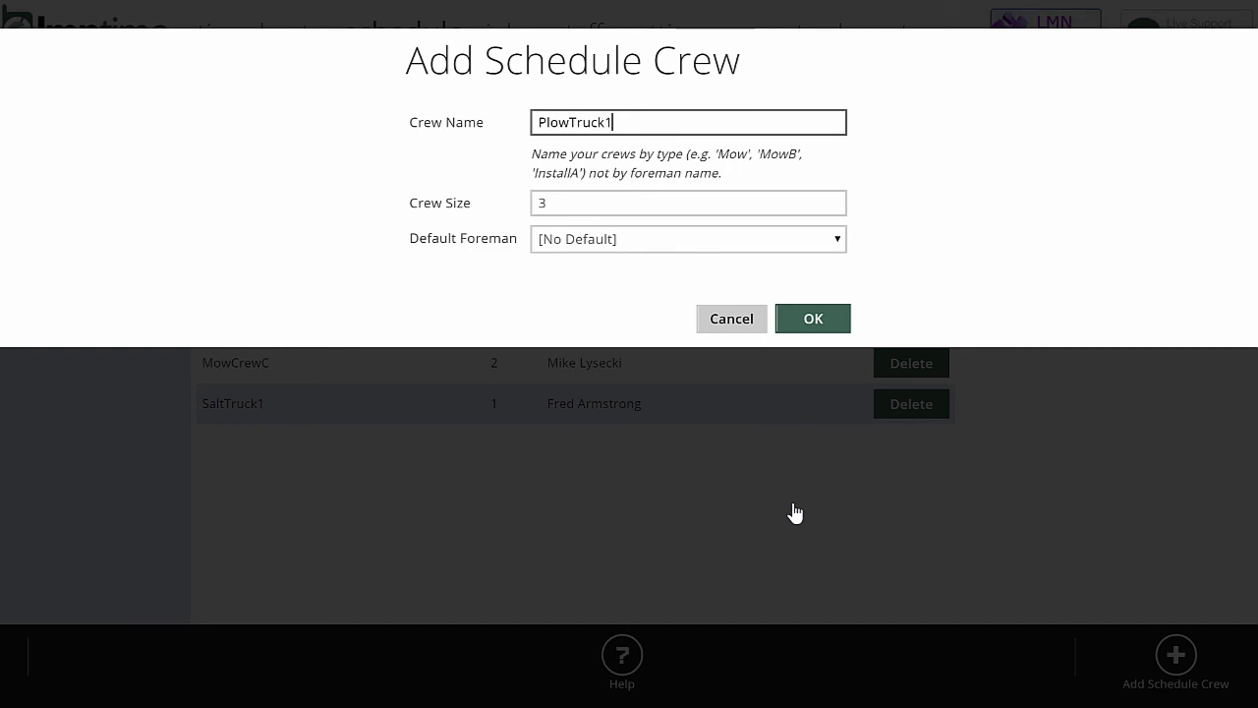
pyautogui.press('Tab')
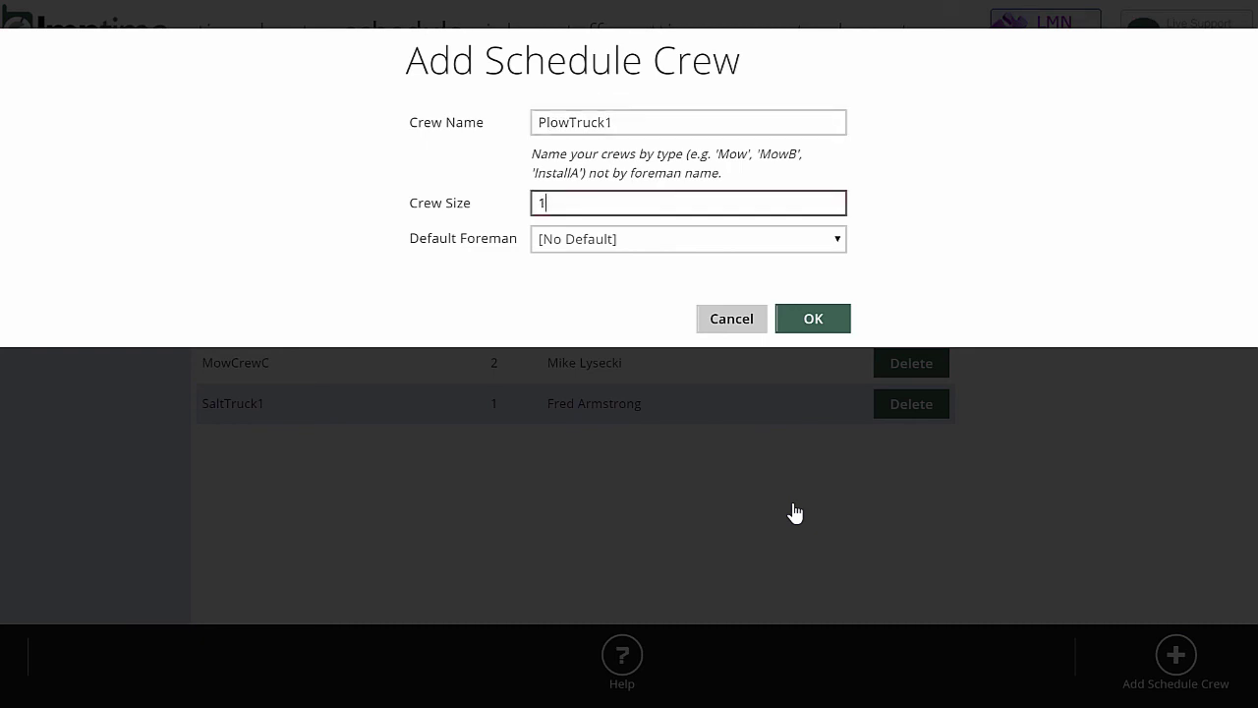
pyautogui.press('Return')
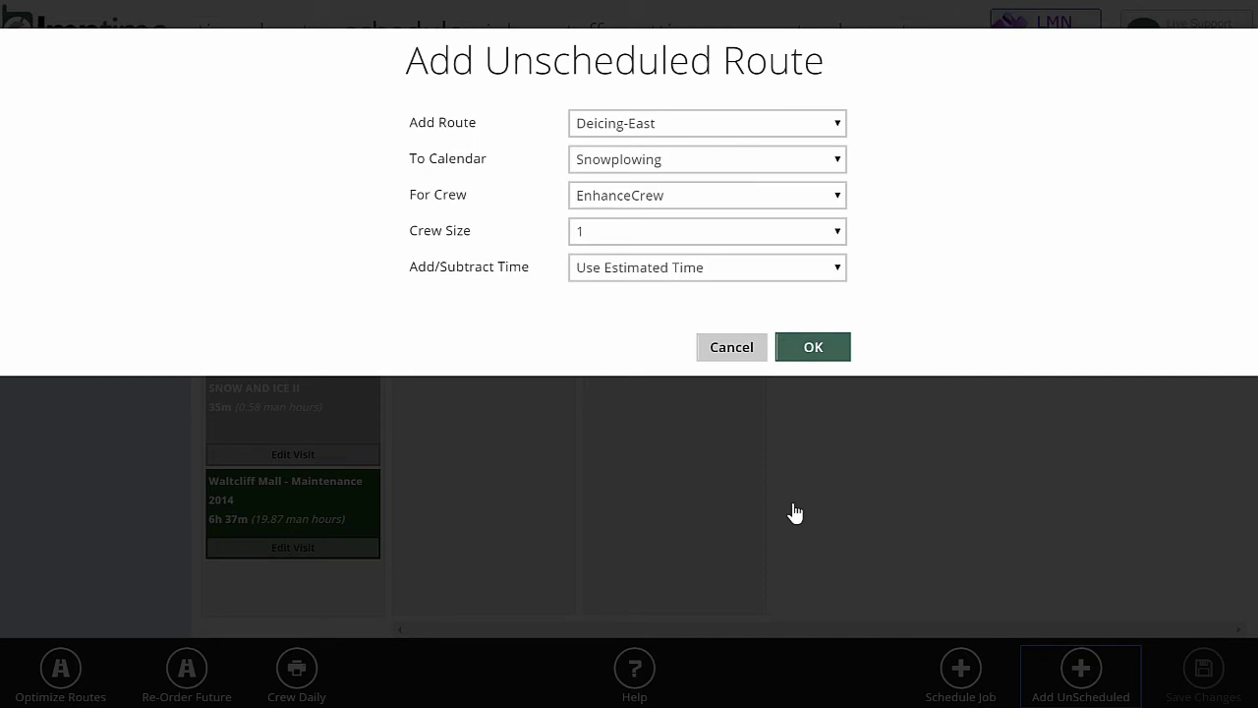
# Choose Snowplow-East as the unscheduled route to add to the whiteboard, keeping Snowplowing as its calendar.
pyautogui.hotkey('alt', 'Down')
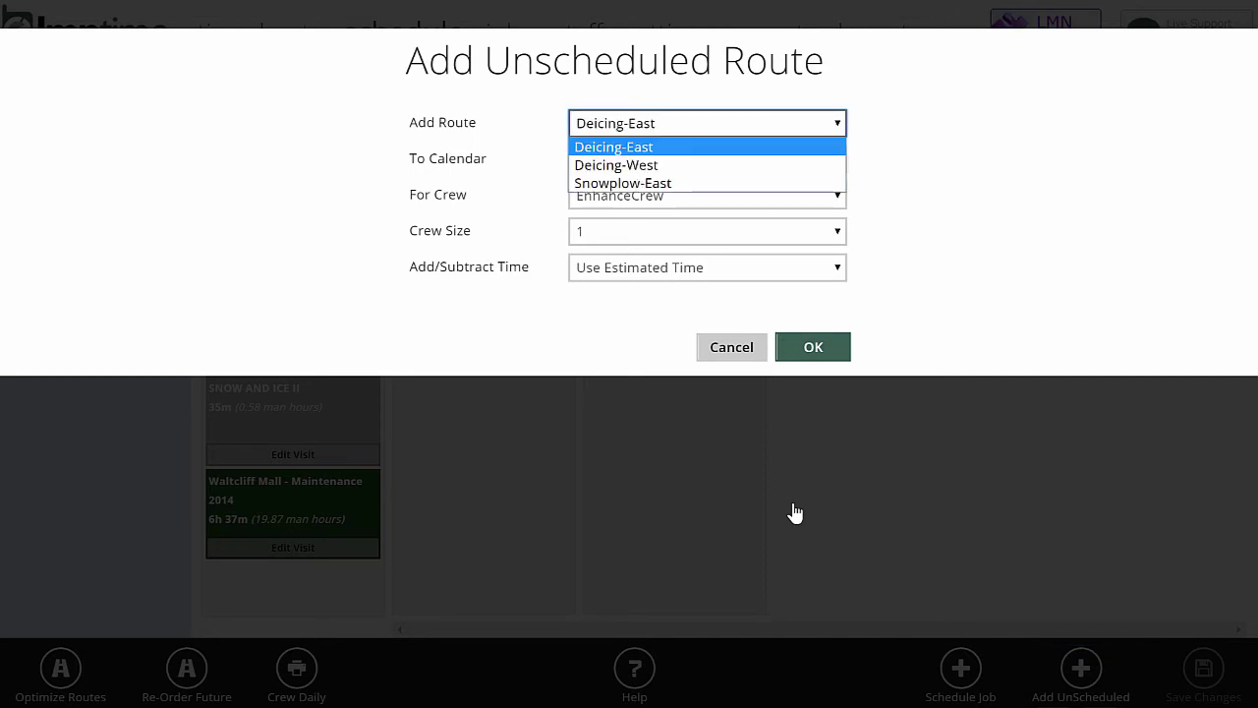
pyautogui.press('Down')
pyautogui.press('Down')
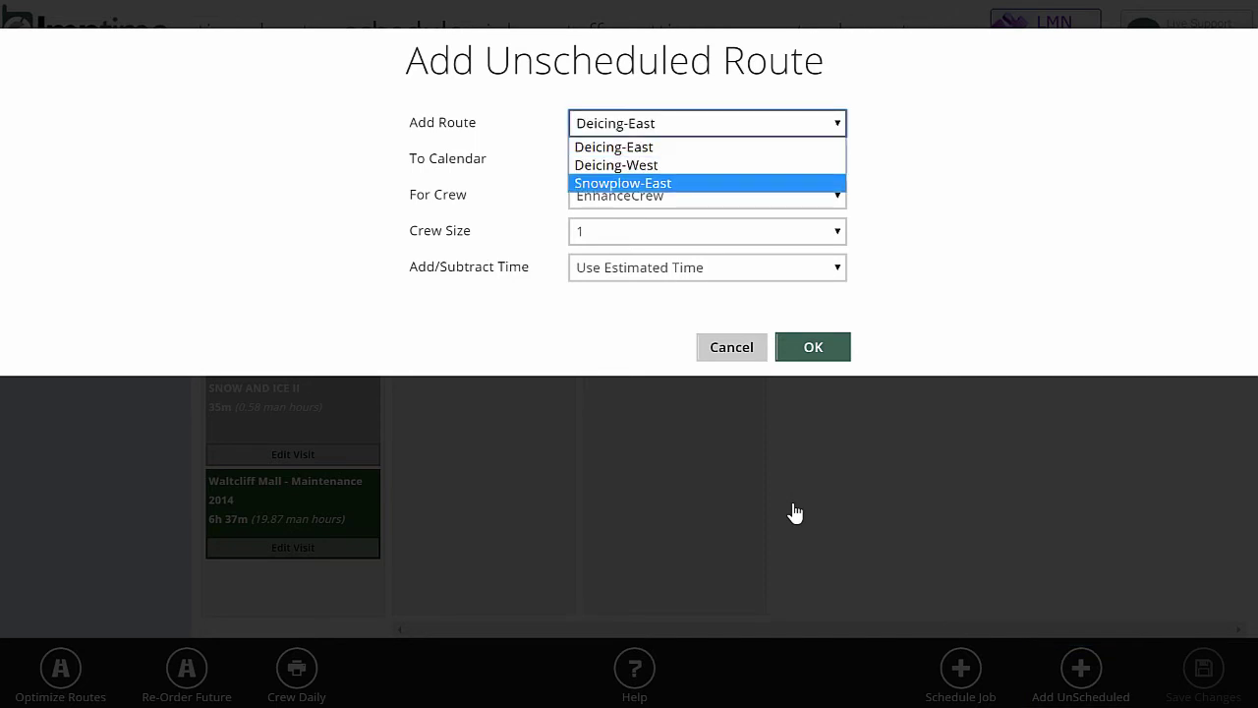
pyautogui.press('Return')
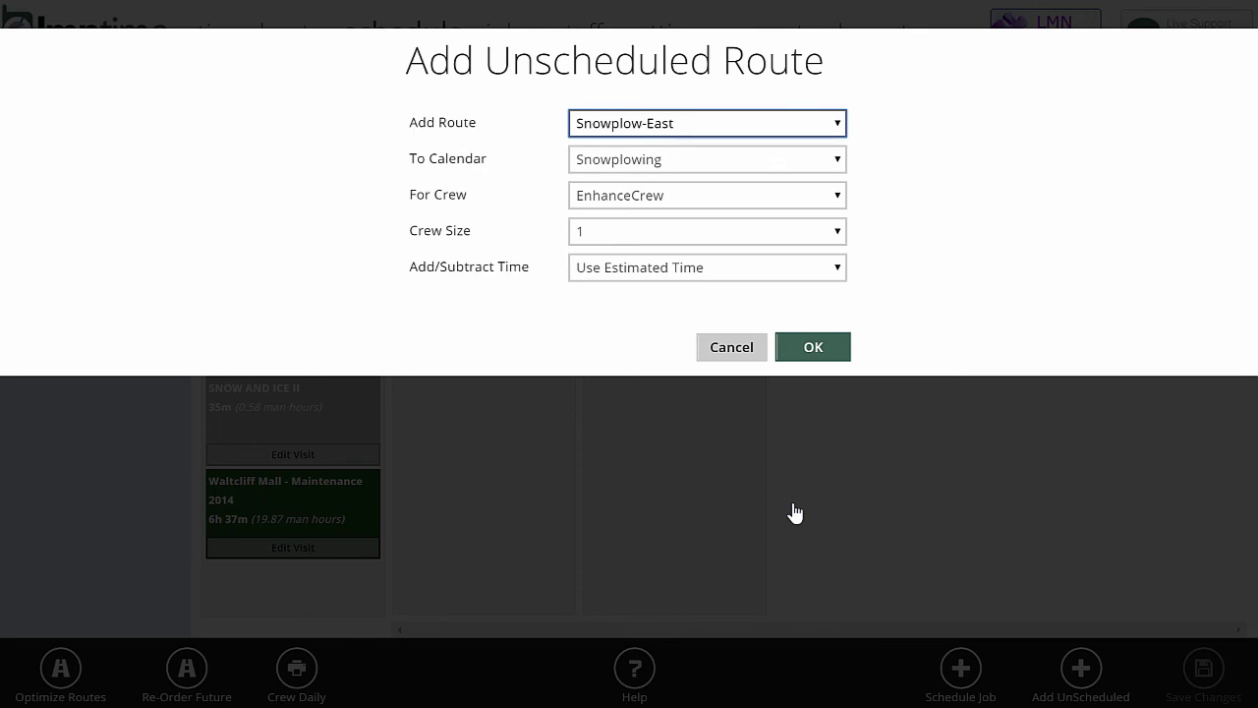
pyautogui.press('Tab')
pyautogui.hotkey('alt', 'Down')
pyautogui.press('Home')
pyautogui.press('Escape')
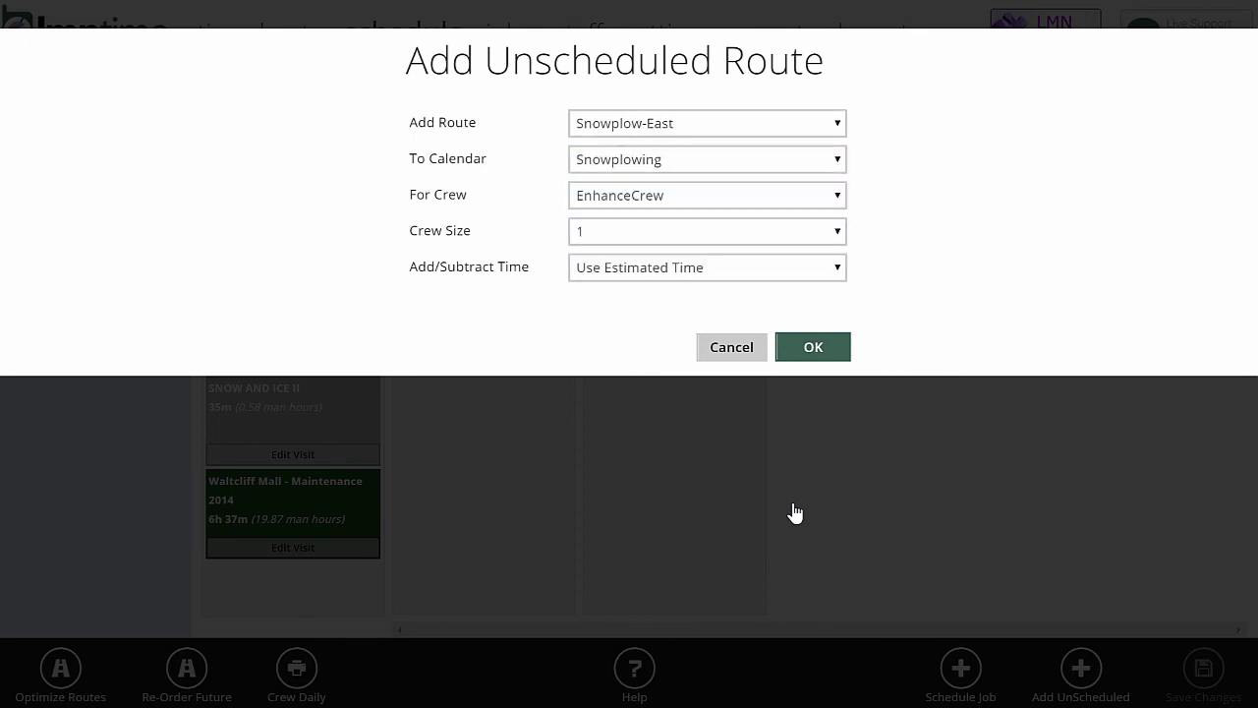
# Assign the unscheduled Snowplow-East route to the PlowTruck1 crew.
pyautogui.press('Tab')
pyautogui.hotkey('alt', 'Down')
pyautogui.press('Down')
pyautogui.press('Down')
pyautogui.press('Down')
pyautogui.press('Down')
pyautogui.press('Down')
pyautogui.press('Down')
pyautogui.press('Down')
pyautogui.press('Down')
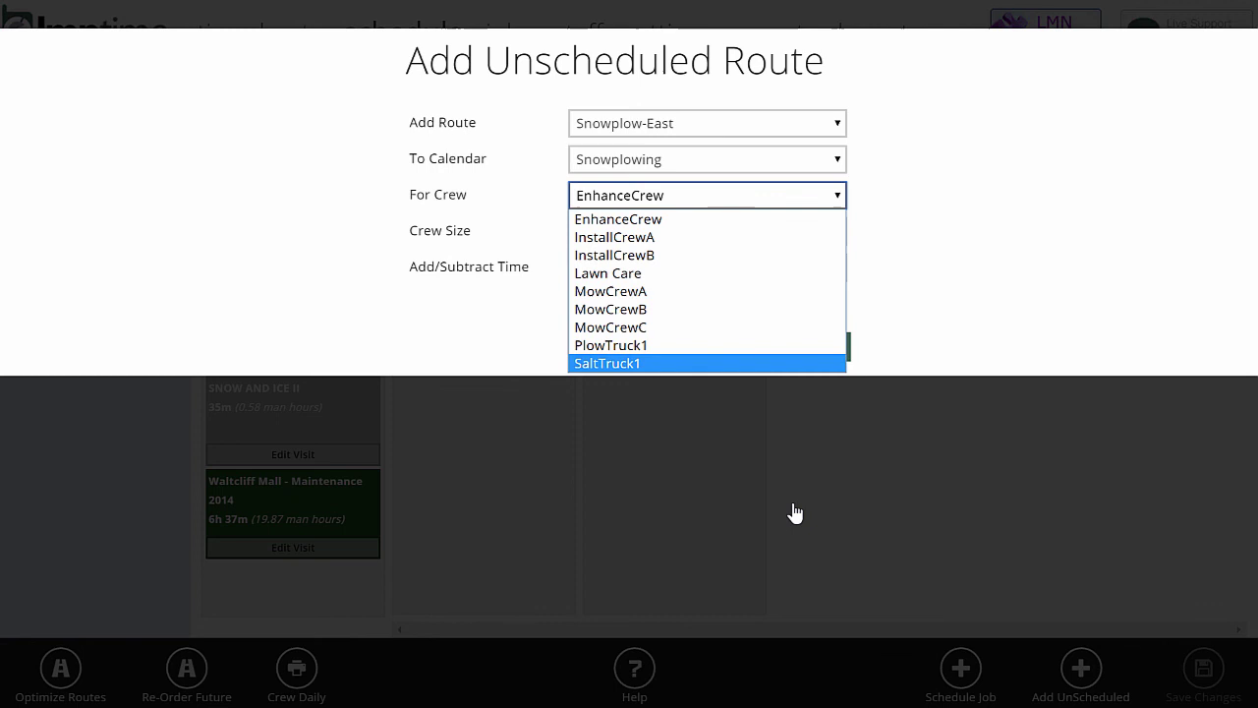
pyautogui.press('Up')
pyautogui.press('Return')
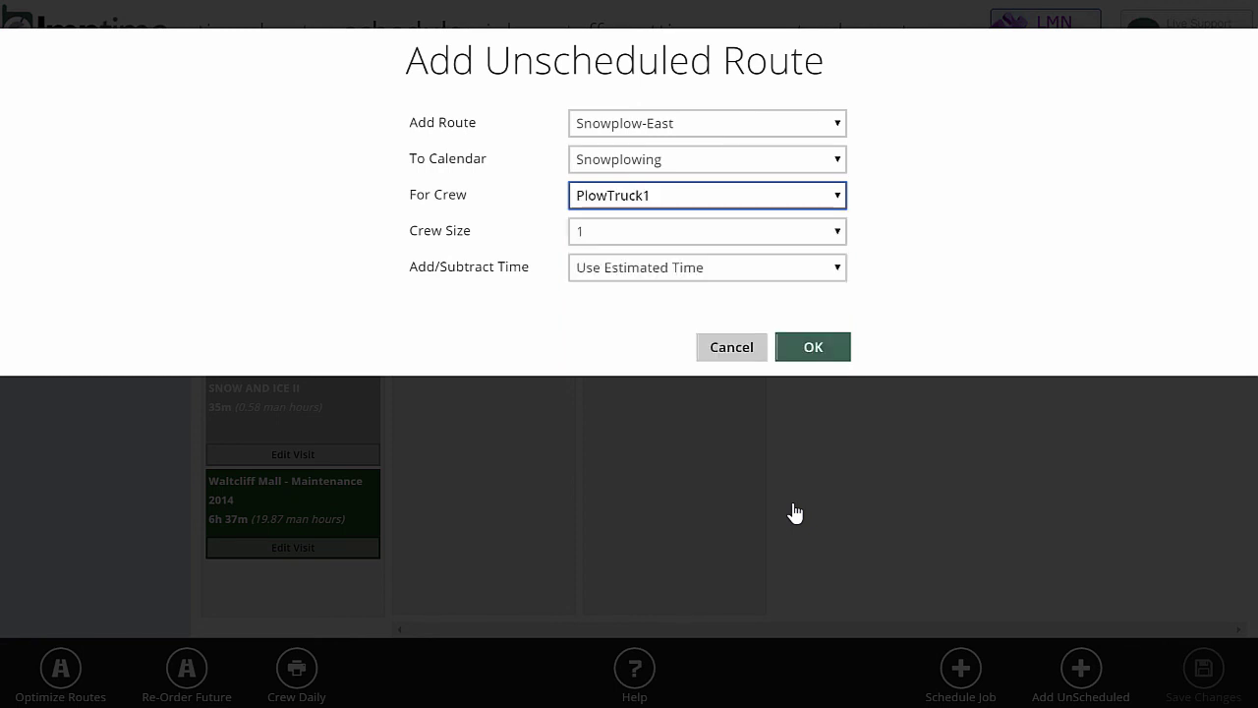
# Keep the crew size at 1 and examine the available reductions and increases to the route's estimated time.
pyautogui.press('Tab')
pyautogui.hotkey('alt', 'Down')
pyautogui.press('Escape')
pyautogui.press('Tab')
pyautogui.hotkey('alt', 'Down')
pyautogui.press('Up')
pyautogui.press('Up')
pyautogui.press('Up')
pyautogui.press('Up')
pyautogui.press('Up')
pyautogui.press('Up')
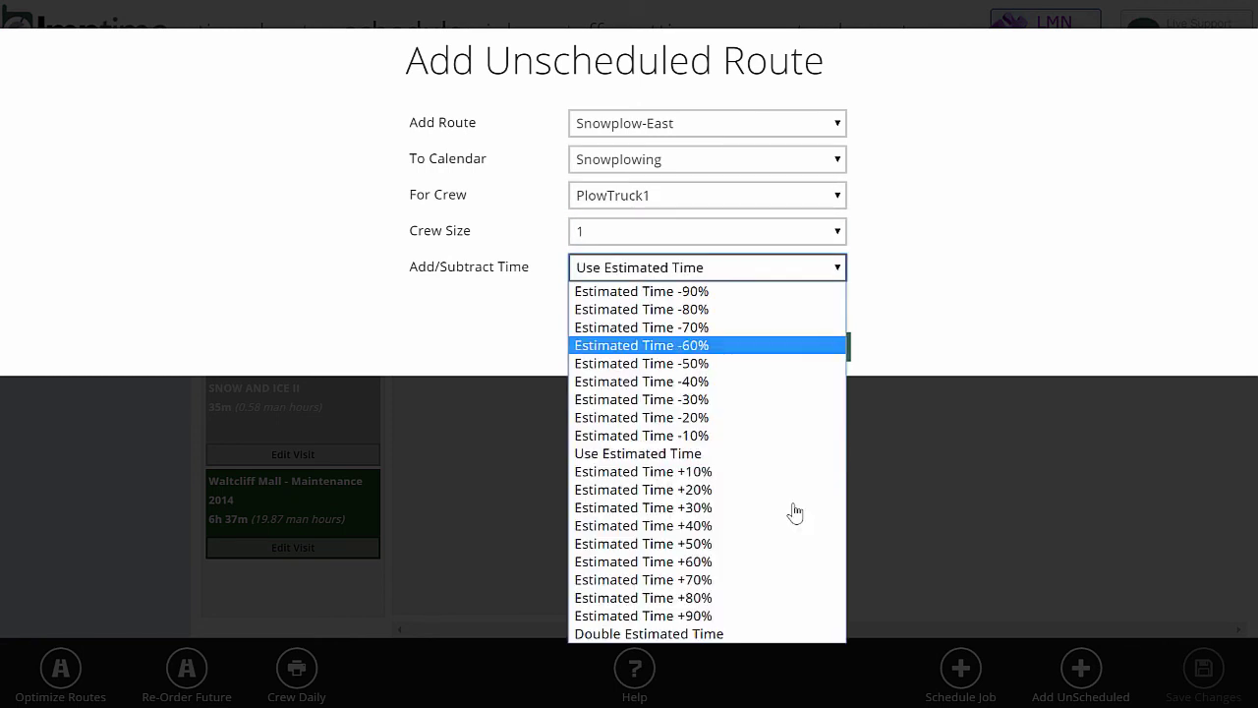
pyautogui.press('Down')
pyautogui.press('Down')
pyautogui.press('Down')
pyautogui.press('Down')
pyautogui.press('Down')
pyautogui.press('Down')
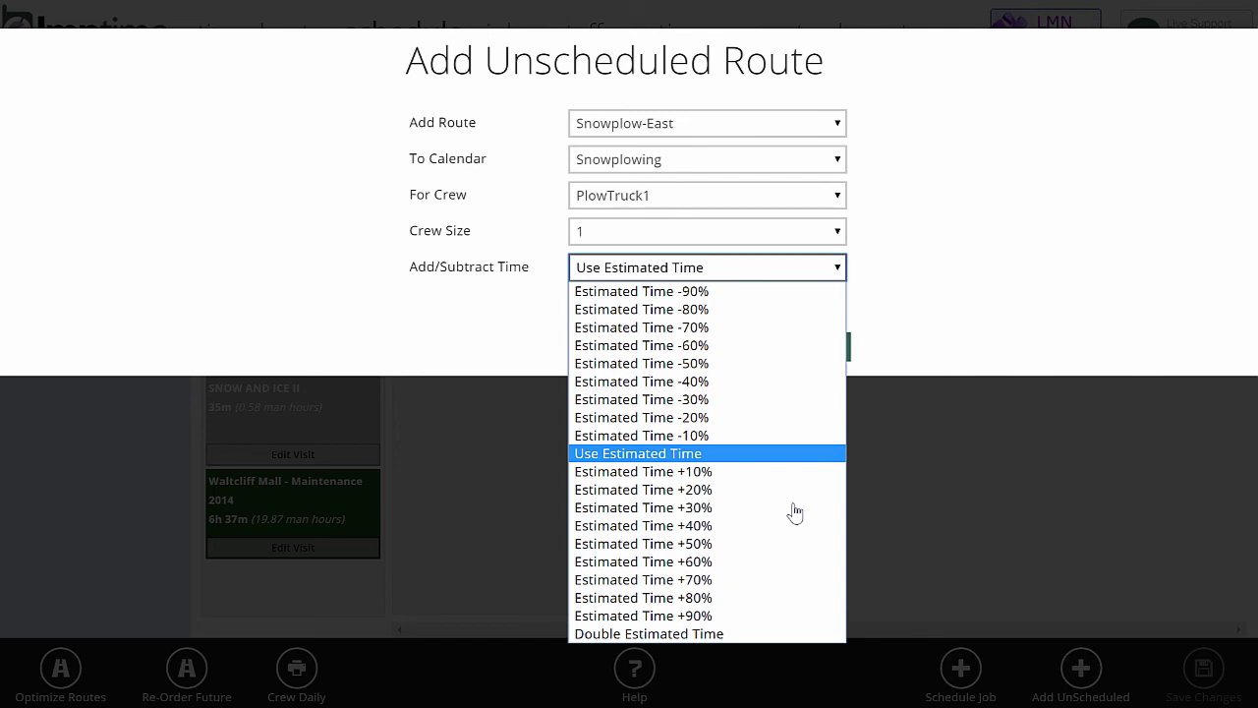
pyautogui.press('Up')
pyautogui.press('Up')
pyautogui.press('Up')
pyautogui.press('Up')
pyautogui.press('Up')
pyautogui.press('Down')
pyautogui.press('Down')
pyautogui.press('Down')
pyautogui.press('Down')
pyautogui.press('Down')
pyautogui.press('Down')
pyautogui.press('Down')
pyautogui.press('Down')
pyautogui.press('Down')
pyautogui.press('Down')
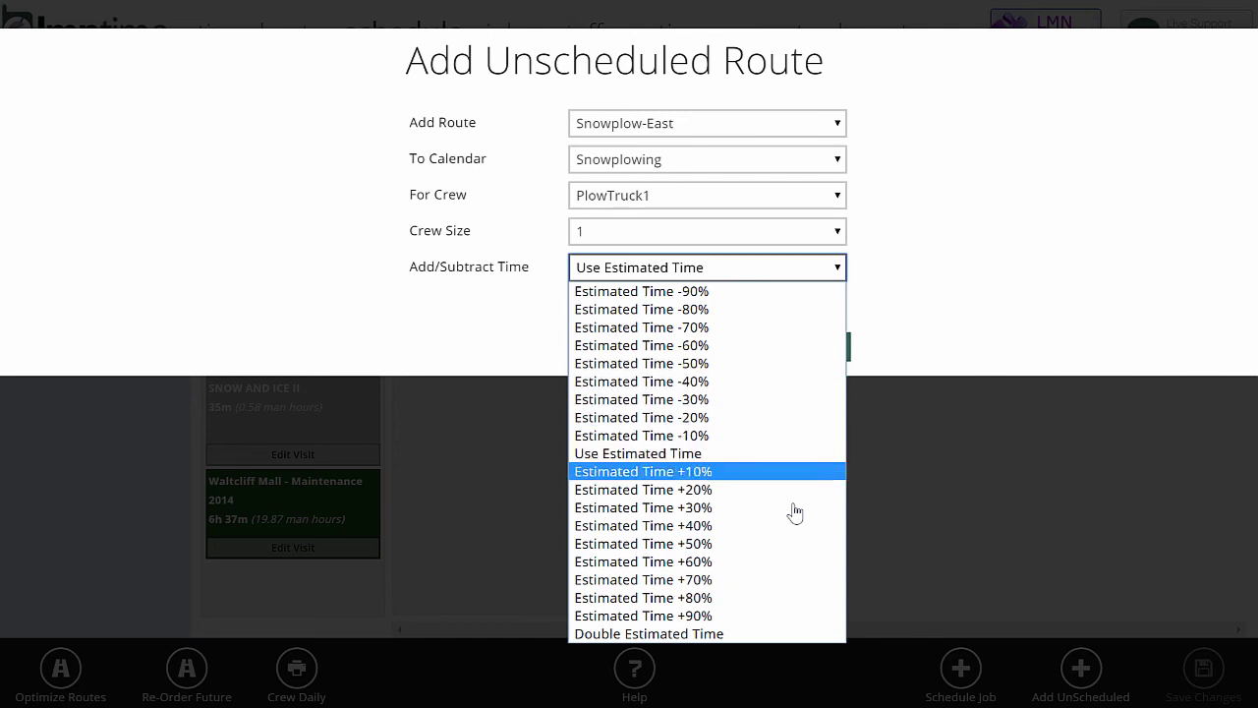
pyautogui.press('Up')
pyautogui.press('Up')
pyautogui.press('Up')
pyautogui.press('Up')
pyautogui.press('Up')
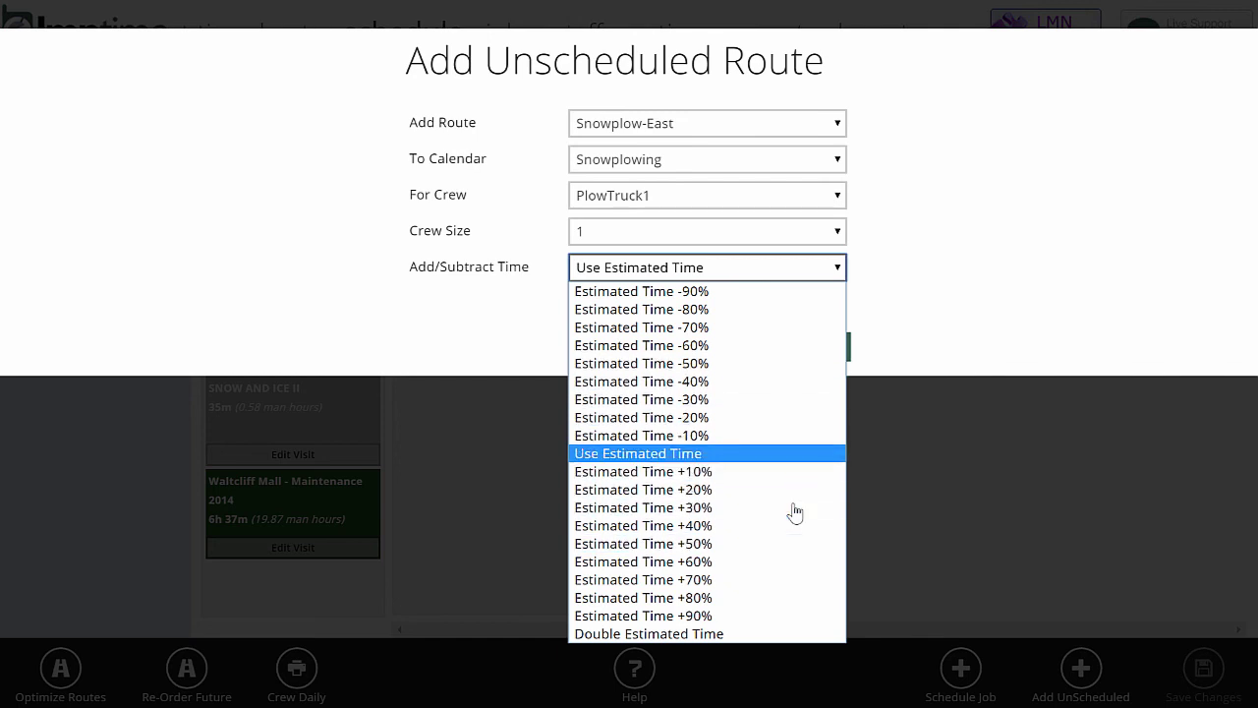
pyautogui.press('Up')
pyautogui.press('Up')
pyautogui.press('Up')
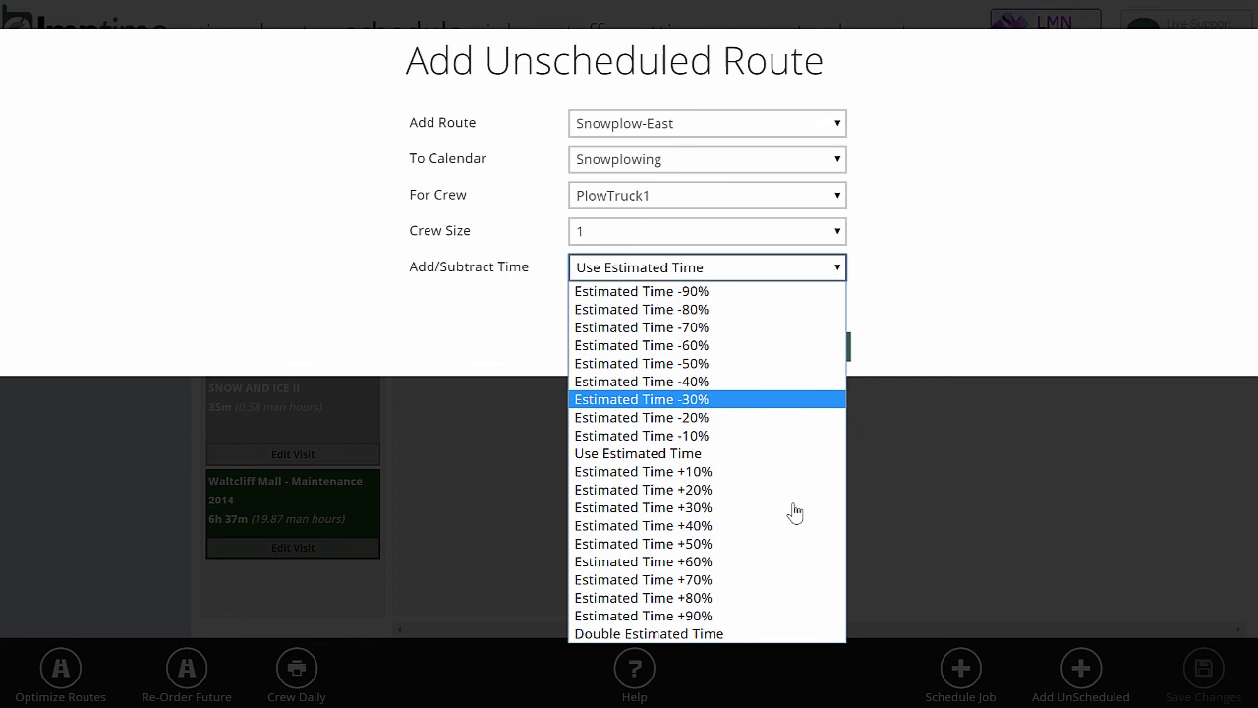
pyautogui.press('Up')
pyautogui.press('Down')
pyautogui.press('Down')
pyautogui.press('Down')
pyautogui.press('Down')
pyautogui.press('Down')
pyautogui.press('Down')
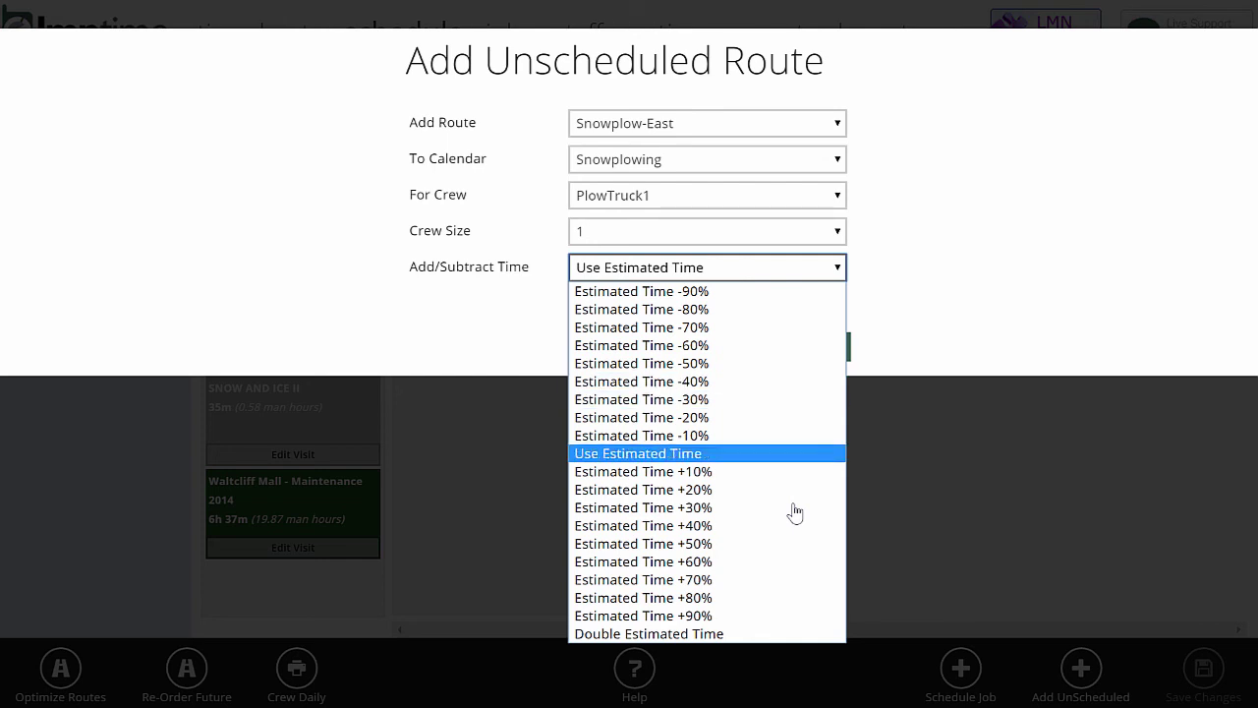
pyautogui.press('Up')
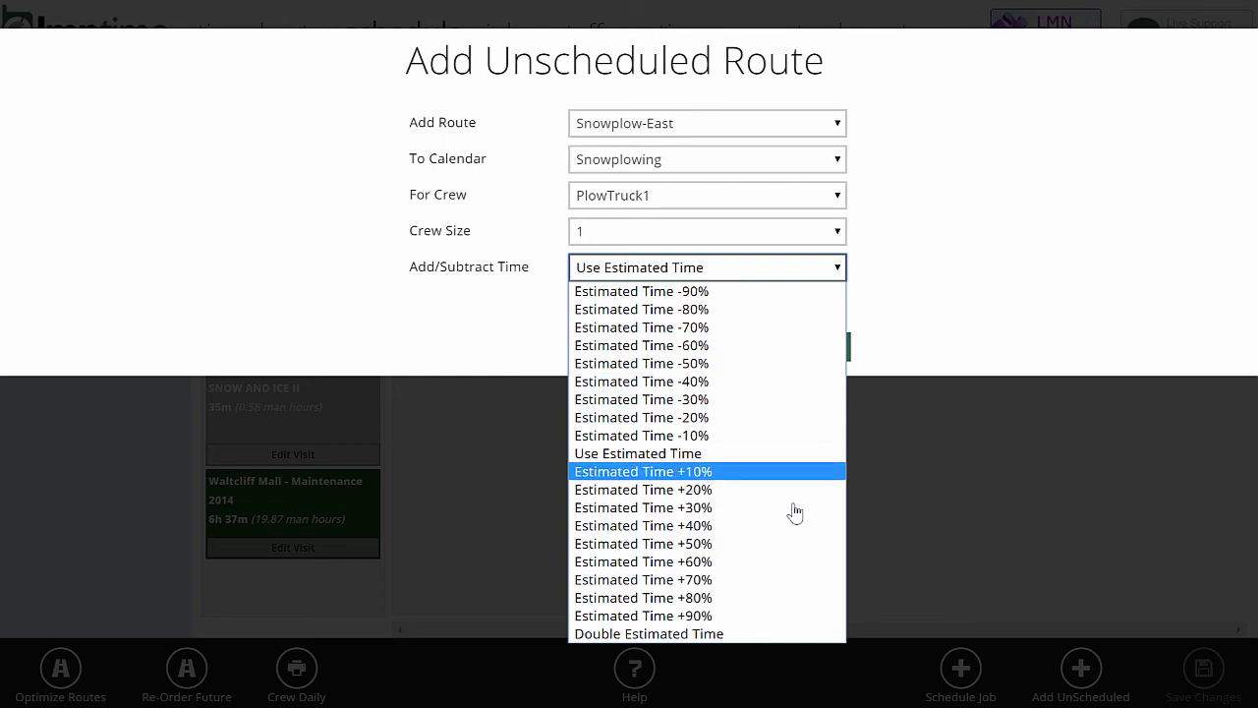
pyautogui.press('Down')
pyautogui.press('Down')
pyautogui.press('Down')
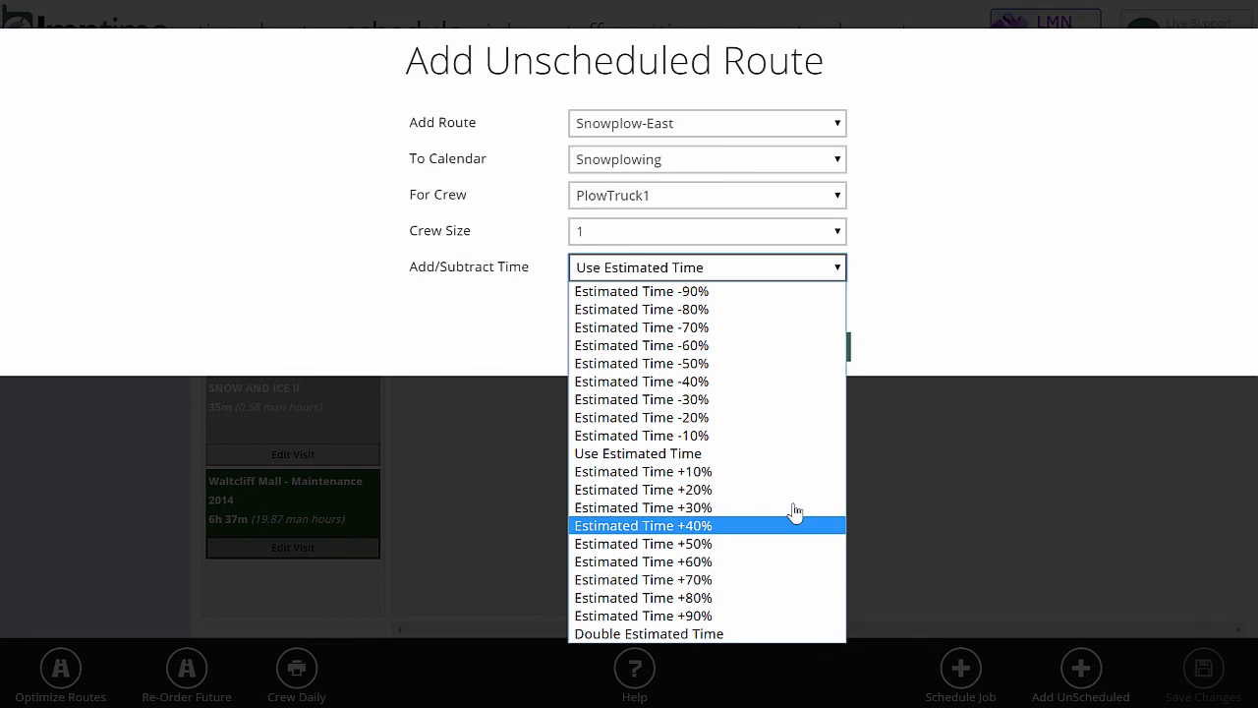
# Set the route's time adjustment to Estimated Time -10% and add the route to the whiteboard.
pyautogui.press('Up')
pyautogui.press('Up')
pyautogui.press('Up')
pyautogui.press('Up')
pyautogui.press('Up')
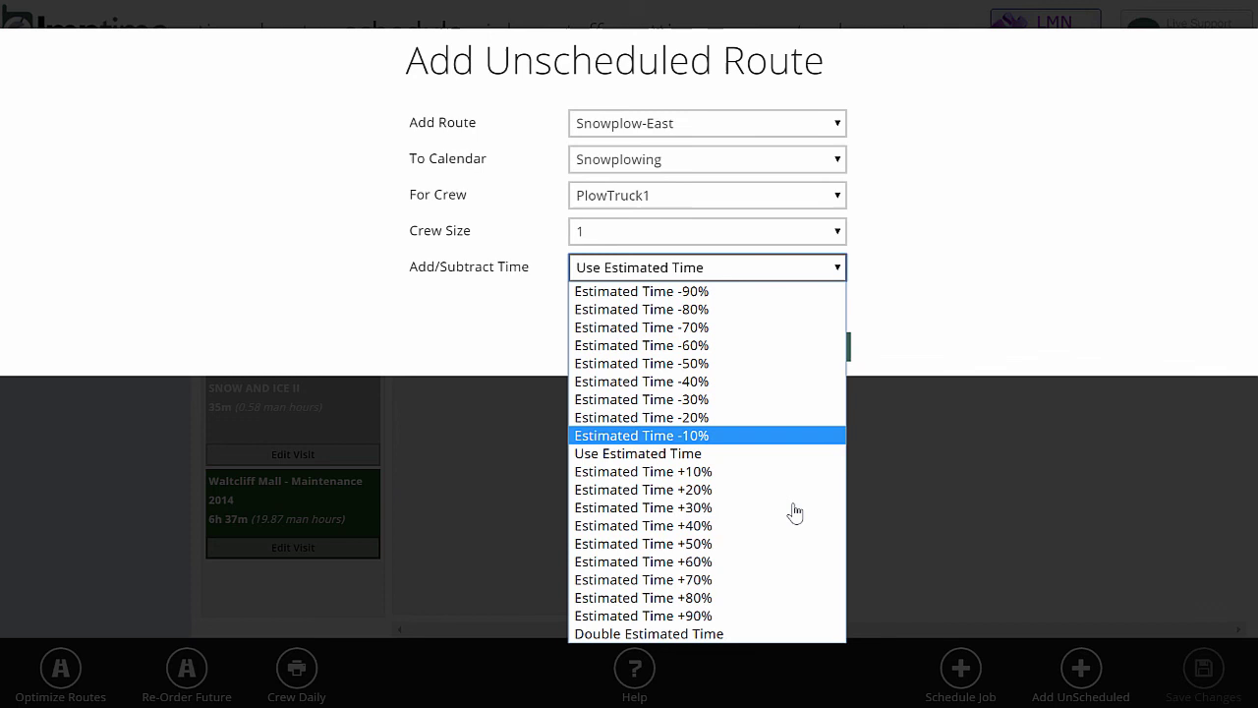
pyautogui.press('Return')
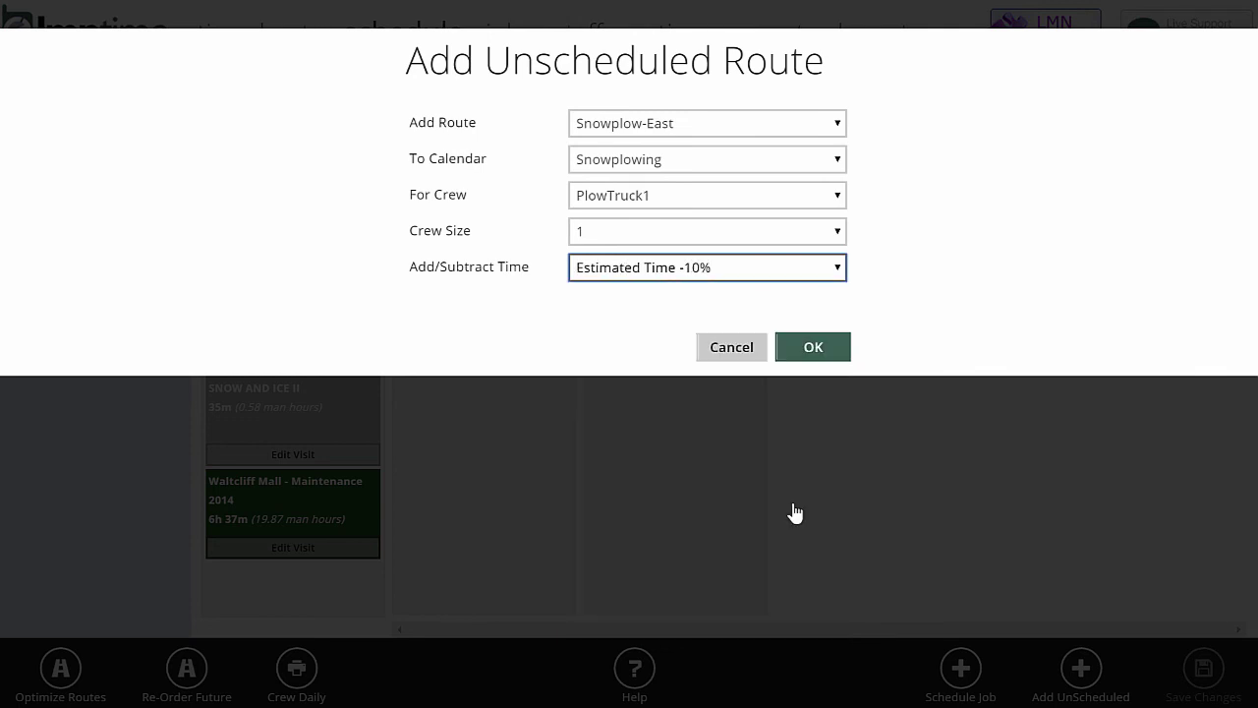
pyautogui.press('Return')
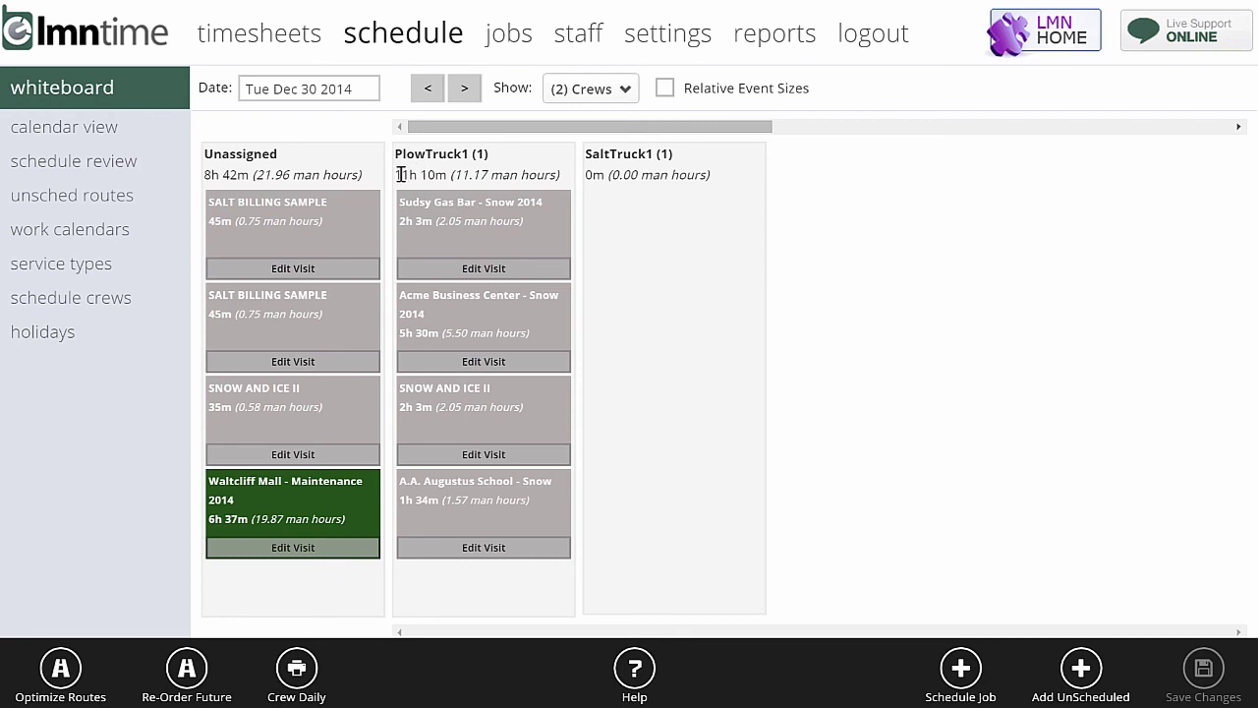
pyautogui.moveTo(396, 175); pyautogui.dragTo(448, 175)
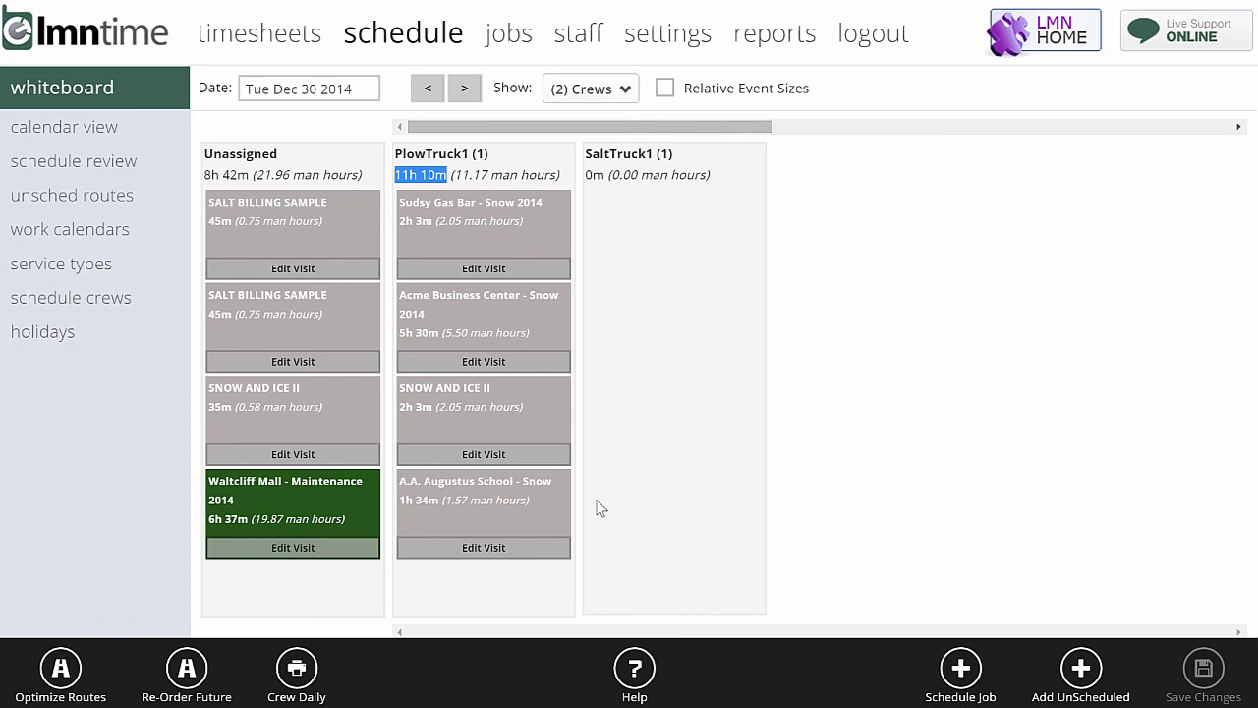
# Generate the Crew Daily report for all crews with job hours shown, and open it.
pyautogui.click(302, 678)
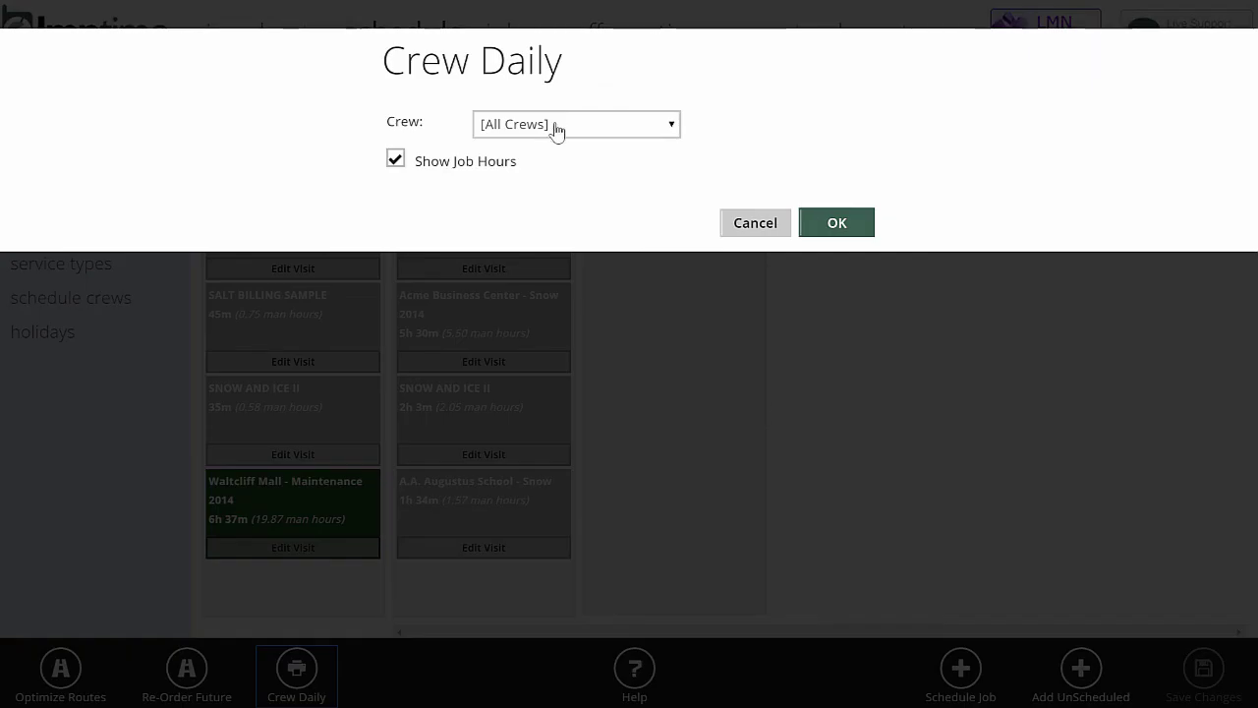
pyautogui.click(556, 130)
pyautogui.click(564, 309)
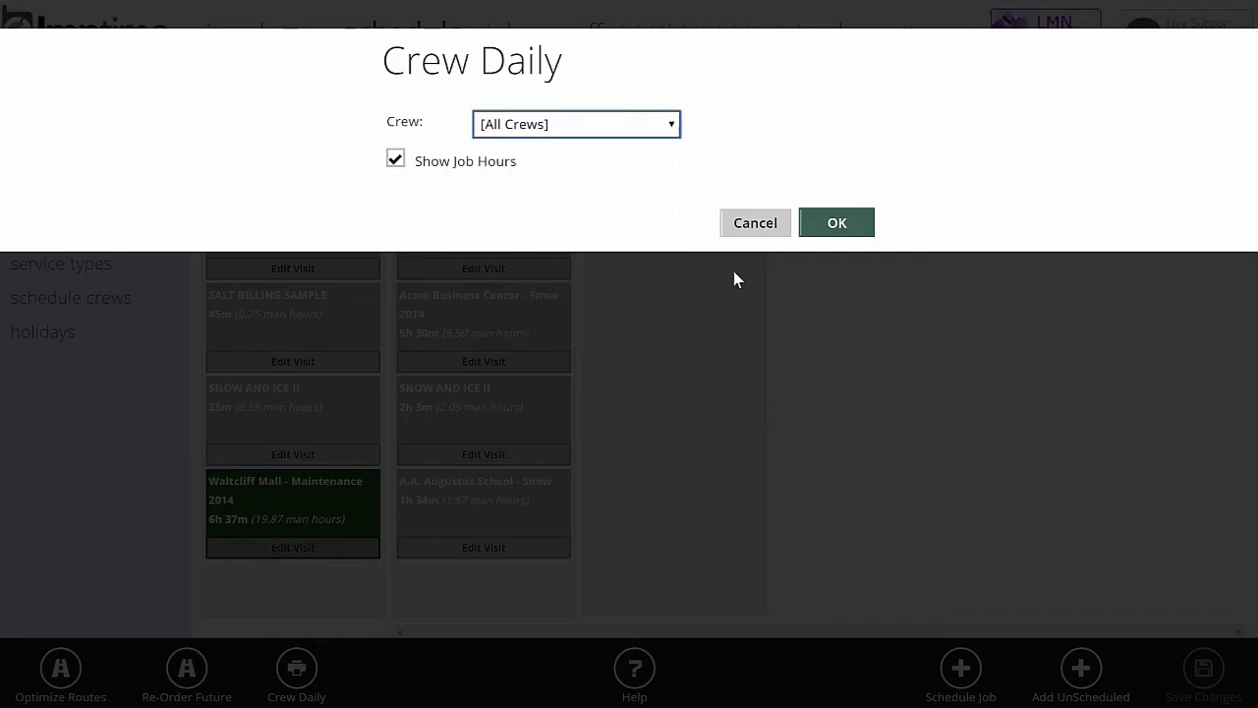
pyautogui.click(835, 230)
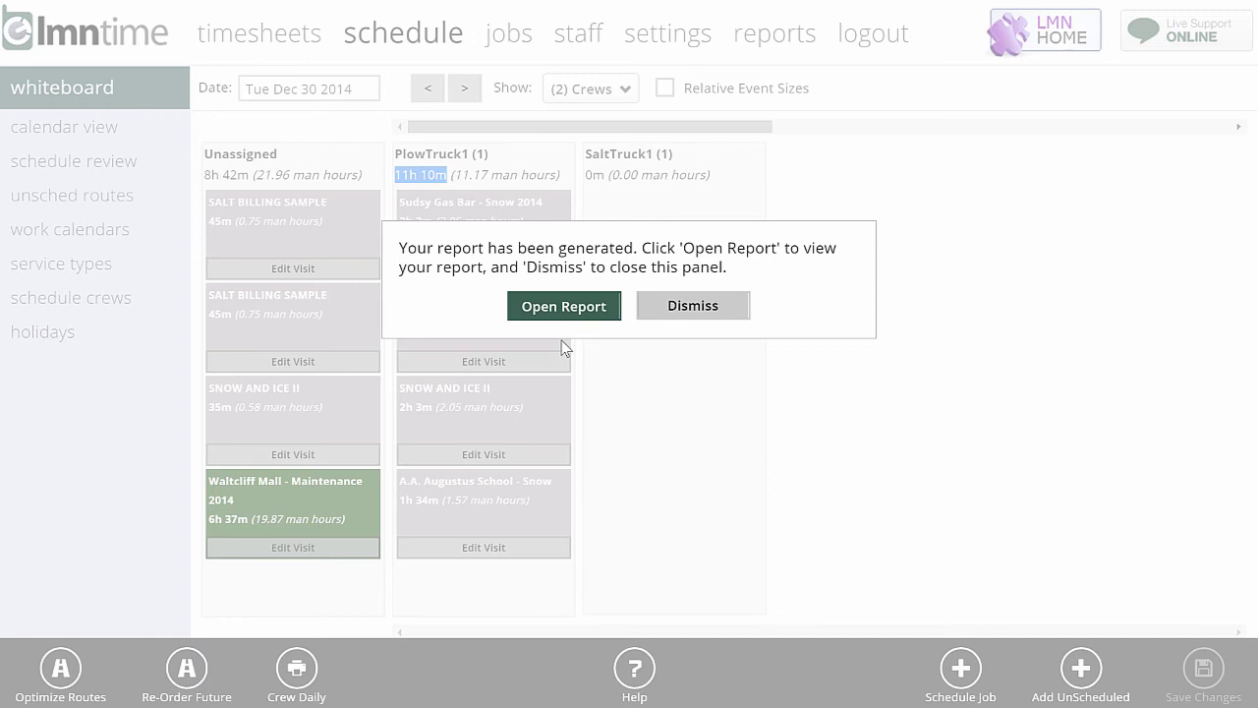
pyautogui.click(576, 308)
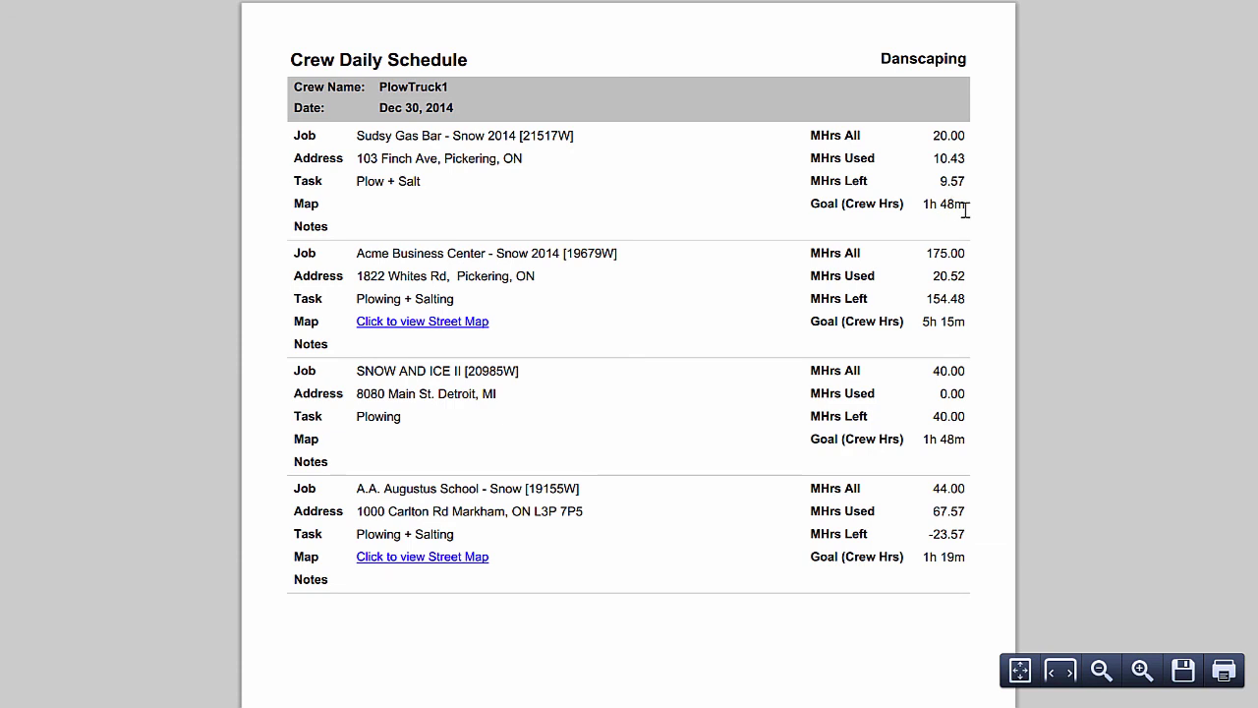
# Review the goal crew hours for each PlowTruck1 job in the report, then return to the whiteboard and dismiss the report notice.
pyautogui.moveTo(971, 204); pyautogui.dragTo(822, 202)
pyautogui.click(867, 319)
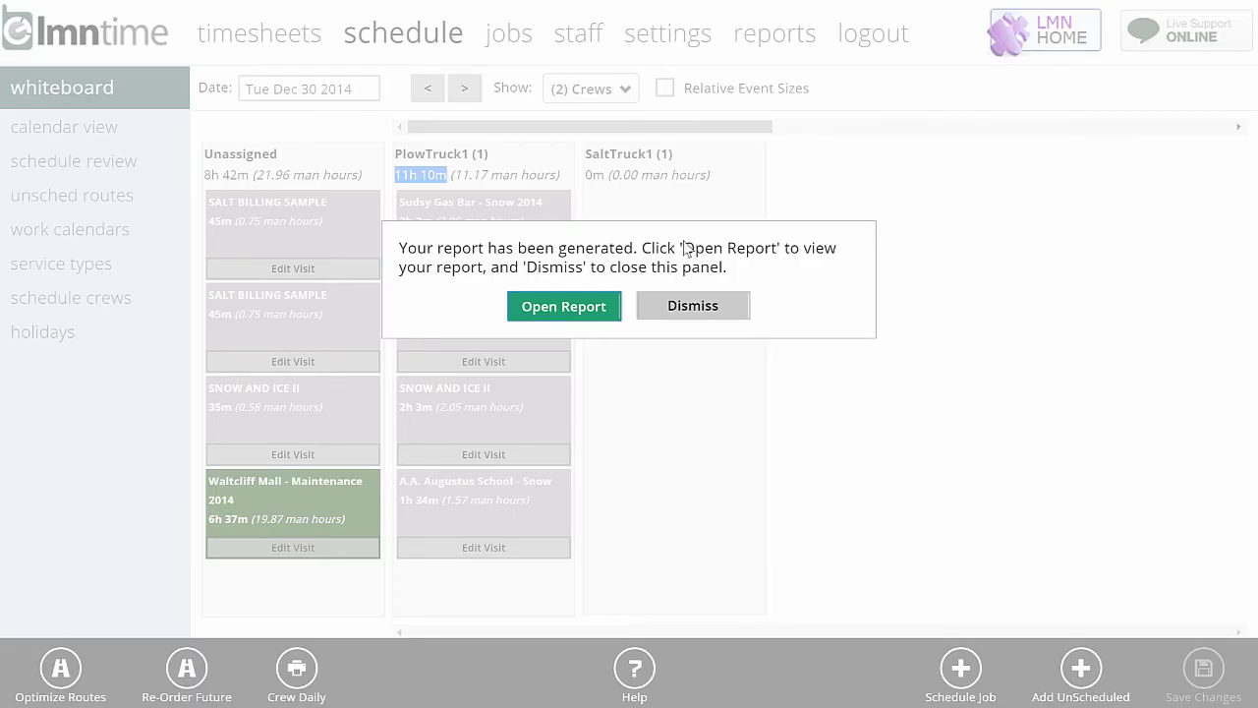
pyautogui.click(676, 309)
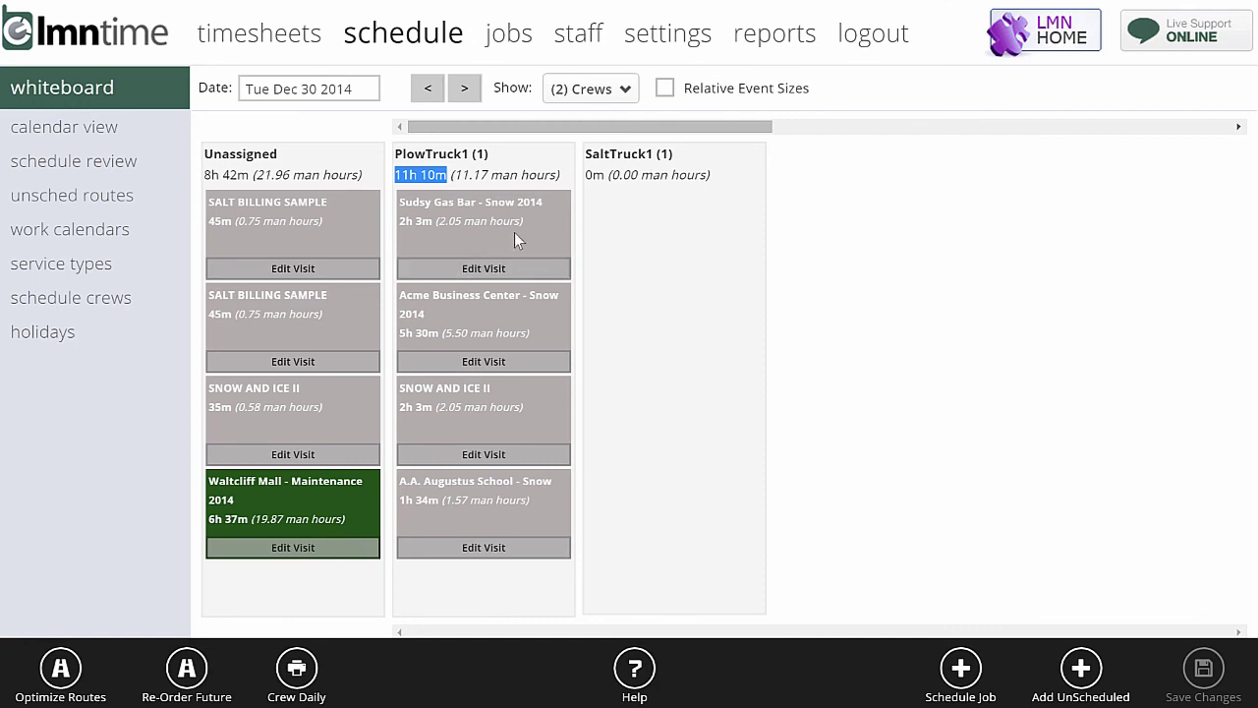
# Set the visit status of PlowTruck1's Sudsy Gas Bar - Snow 2014 visit to Complete and save it.
pyautogui.click(477, 267)
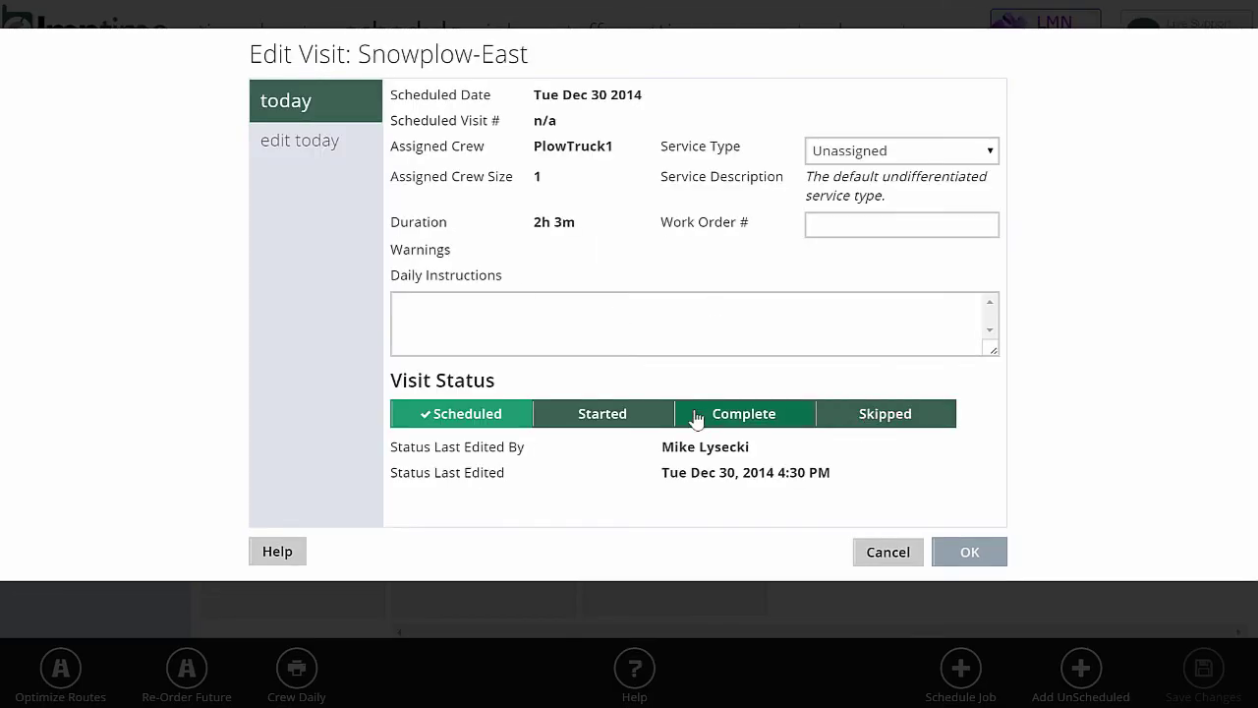
pyautogui.click(747, 414)
pyautogui.click(984, 558)
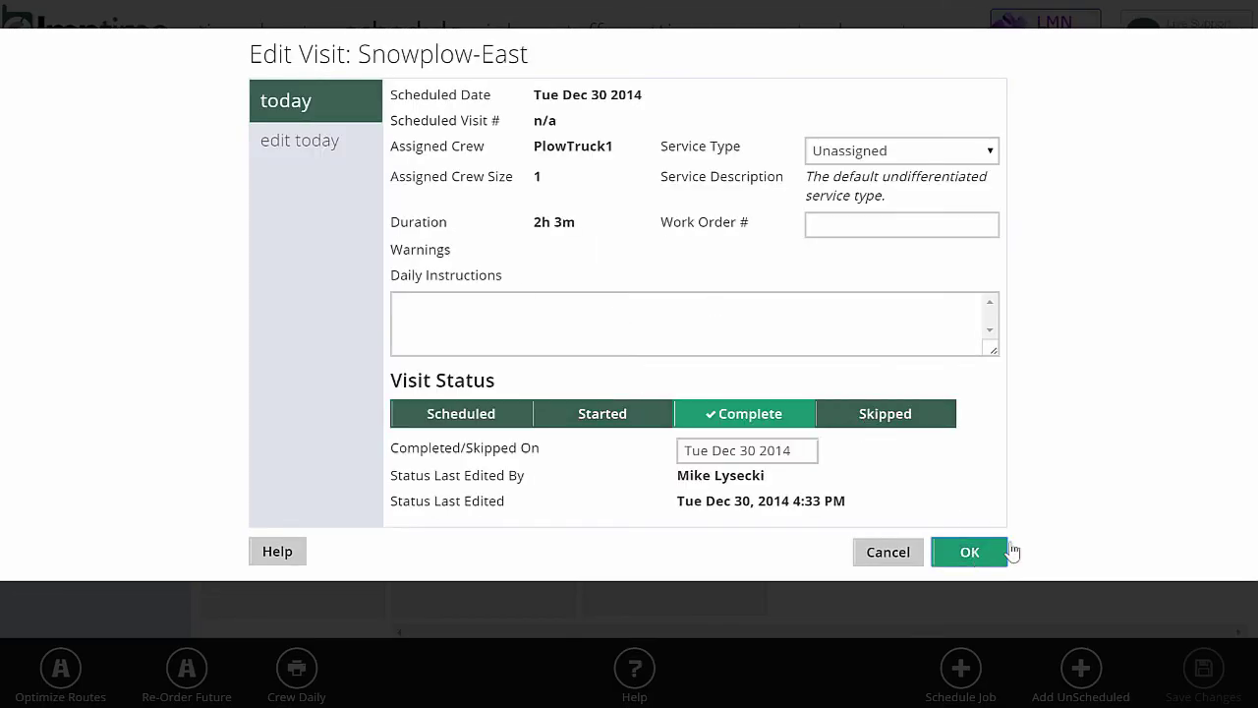